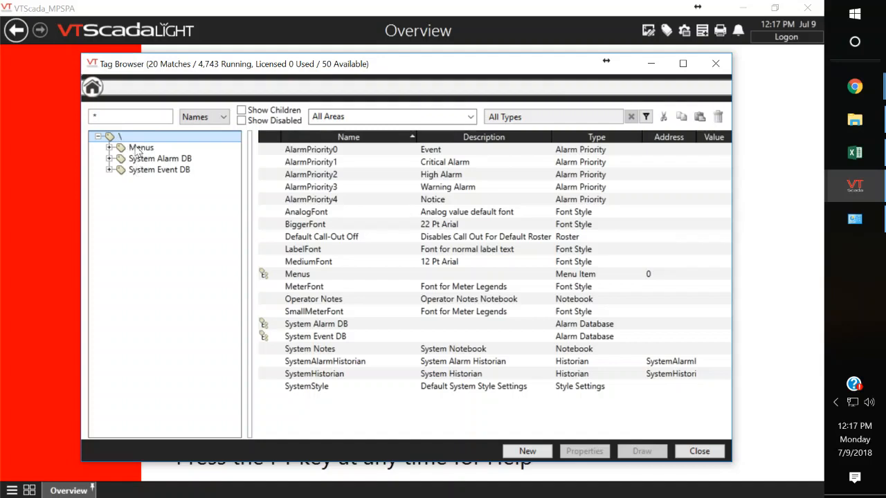
Examine the child tags under Menus, System Alarm DB and System Event DB in the tag tree.
left_click(141, 147)
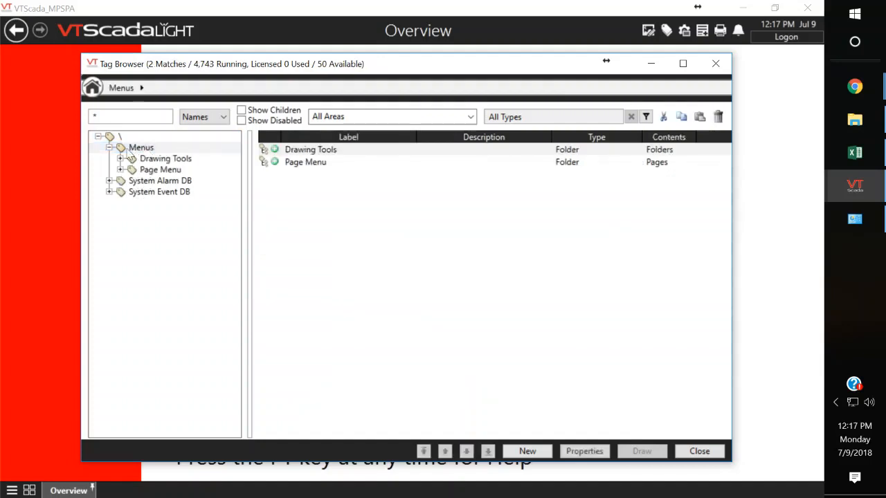
left_click(140, 182)
left_click(149, 204)
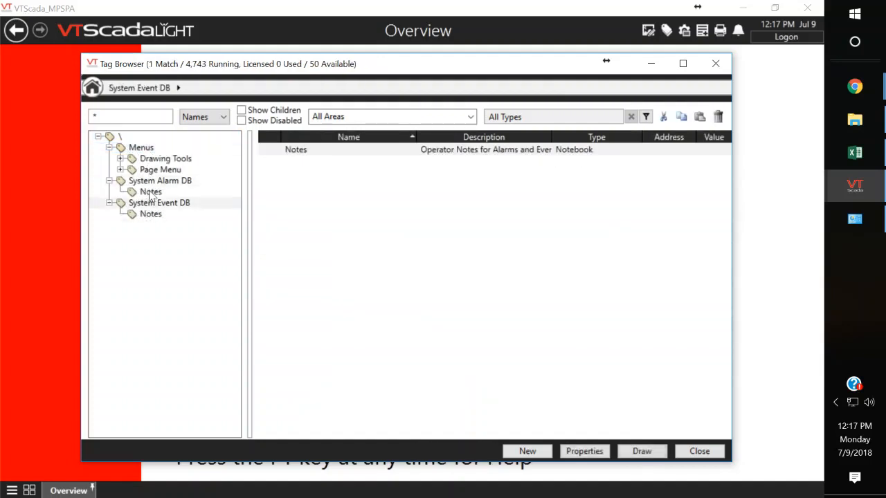
left_click(141, 149)
left_click(109, 147)
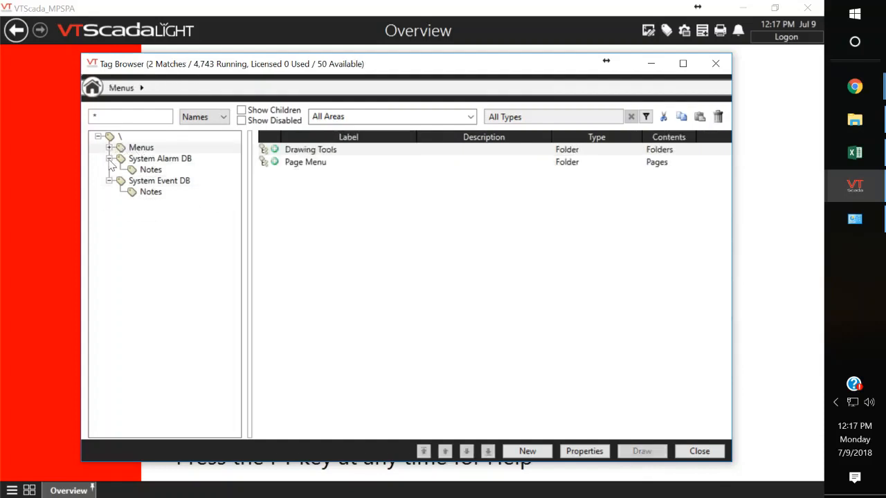
left_click(109, 159)
left_click(108, 170)
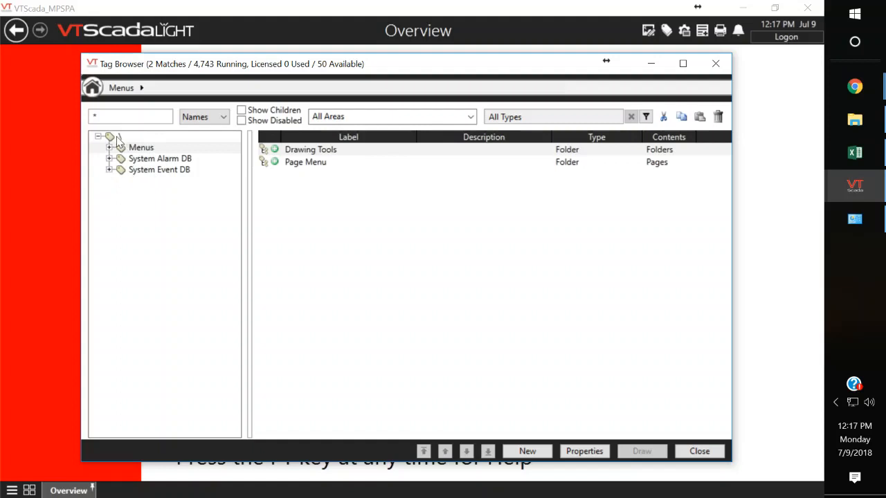
Create a TCP/IP Port tag under the root of the tag tree and name it Bottling_TCPIP.
left_click(116, 137)
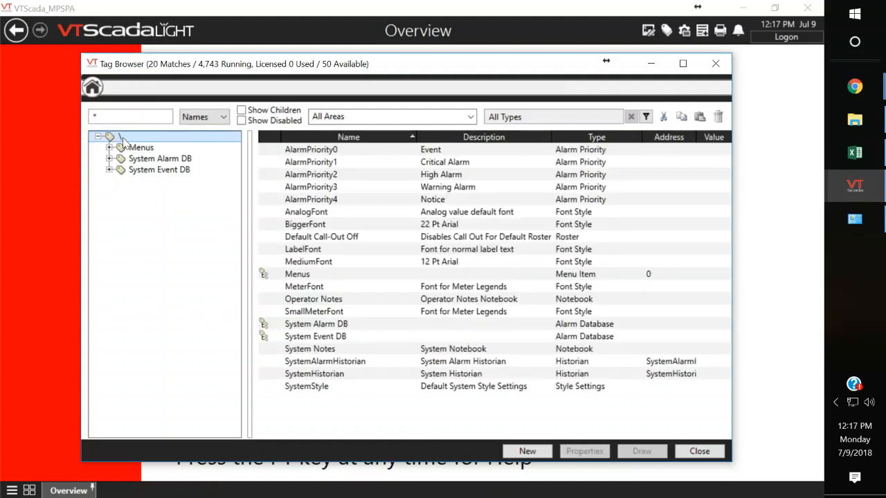
right_click(126, 139)
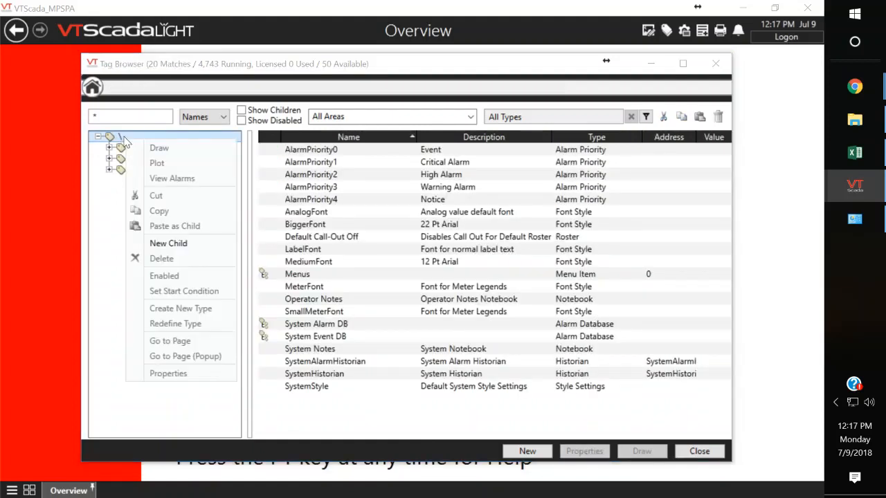
left_click(169, 243)
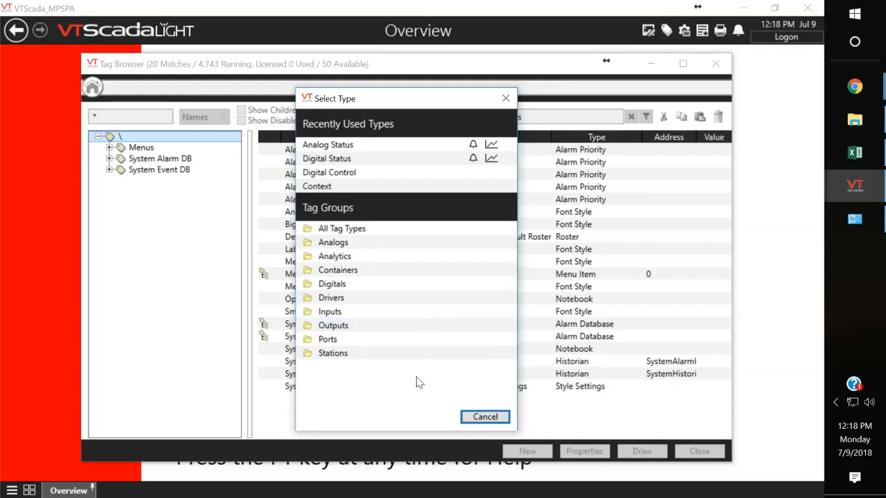
left_click(338, 341)
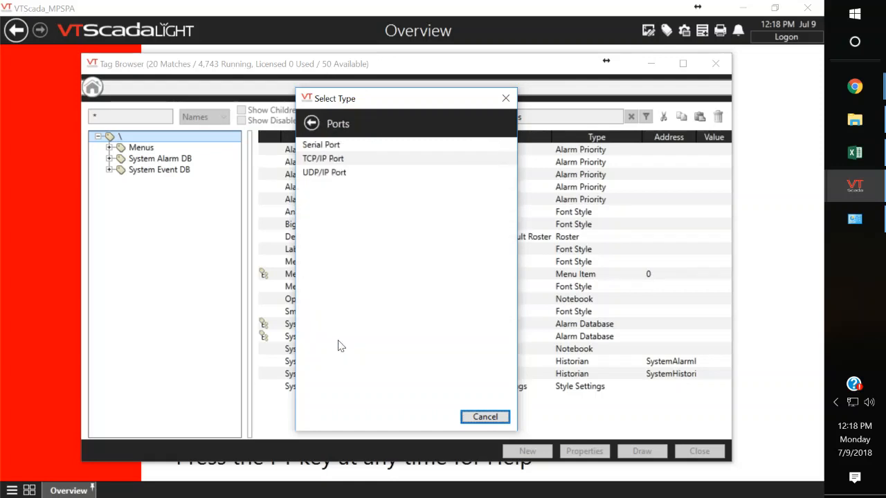
left_click(336, 160)
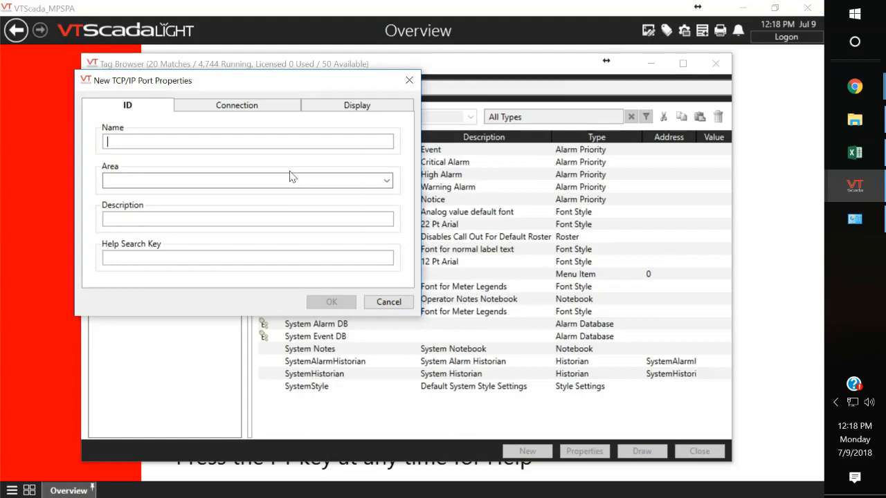
type("Bottling")
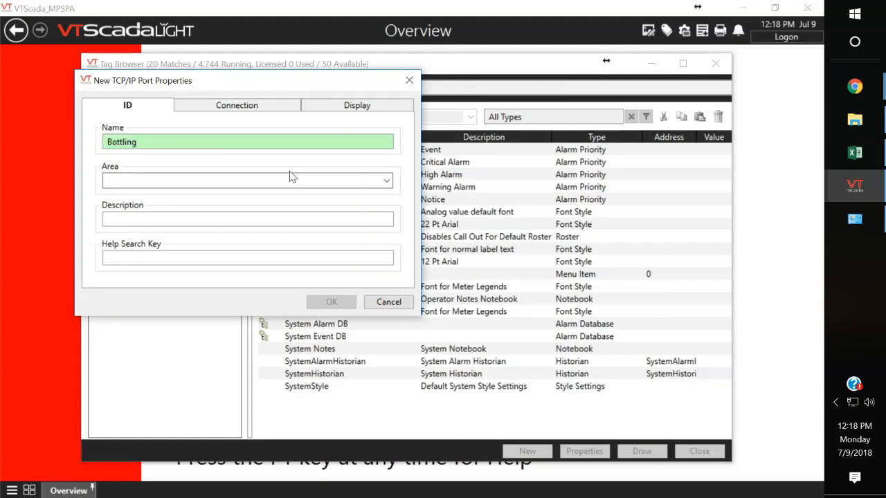
type("_TCPIP")
Set the new port tag's area to 4 Bottling Station.
left_click(223, 180)
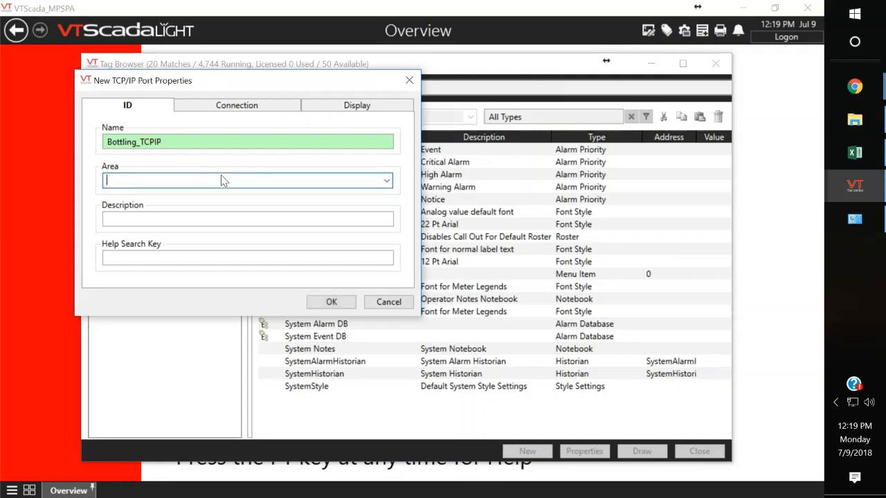
type("Bottling")
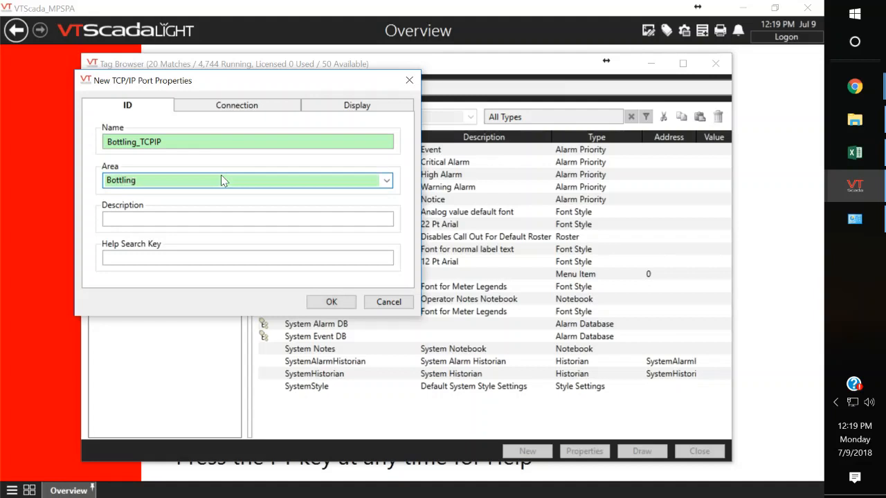
type(" Station")
key("Left")
key("Left")
key("Left")
key("Left")
key("Left")
key("Left")
key("Left")
key("Left")
key("Left")
key("Left")
key("Left")
key("Left")
key("Left")
key("Left")
key("Left")
key("Left")
type("4")
Enter "Bottling TCP/IP Port" as the port tag's description.
left_click(197, 221)
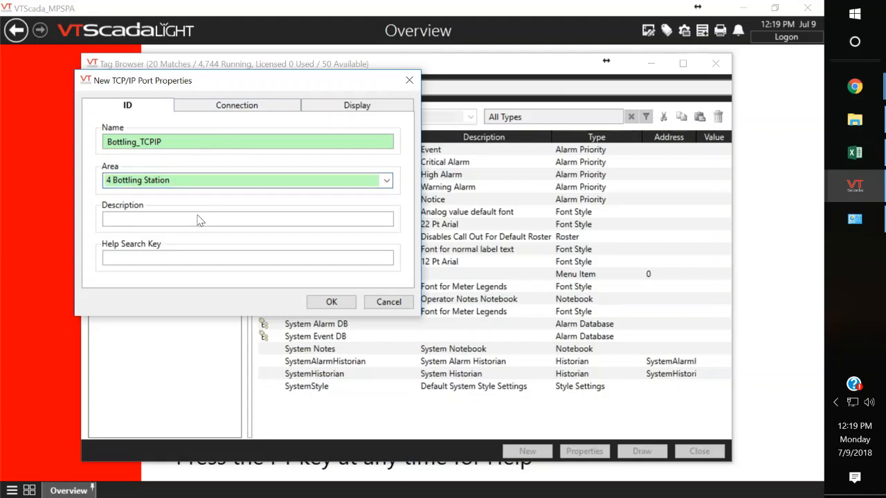
type("TCP")
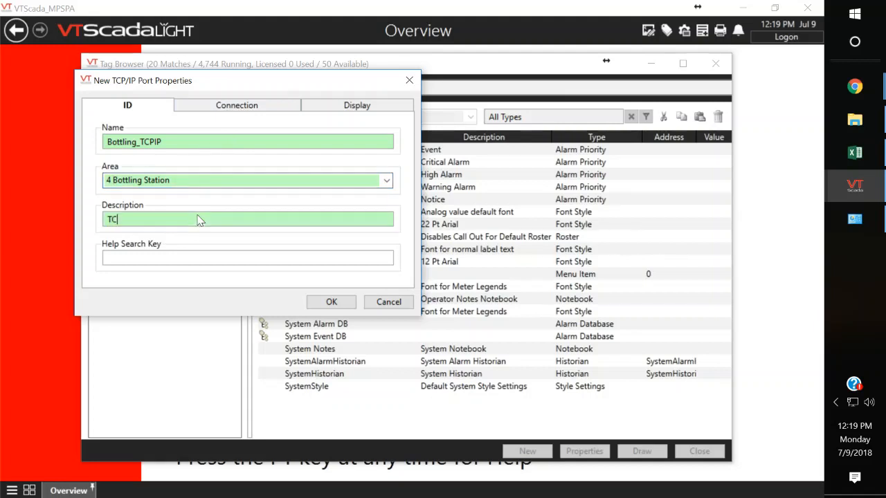
key("BackSpace")
key("BackSpace")
key("BackSpace")
type("Bottling")
type(" Tag")
key("BackSpace")
key("BackSpace")
key("BackSpace")
type("TCR")
key("BackSpace")
type("P/IP P")
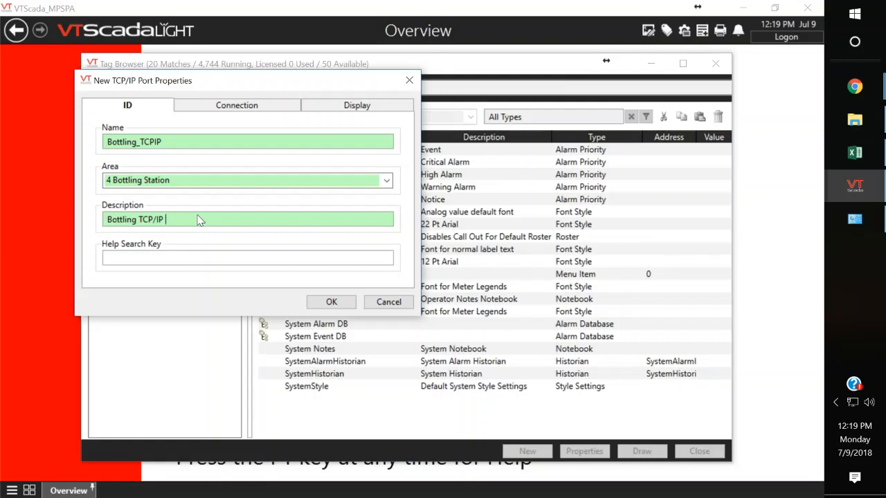
type("ort")
Set the port's TCP/IP address to 10.0.0.254 and its port number to 44818, and save the tag.
left_click(241, 111)
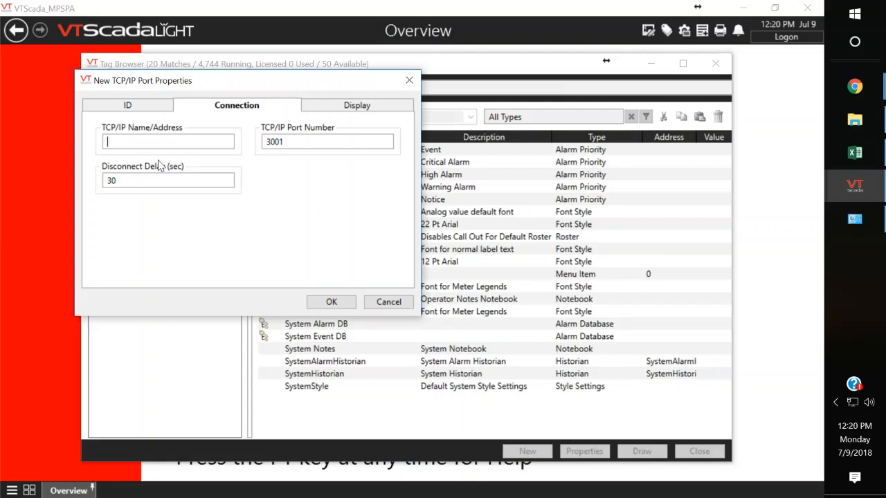
type("10.0.")
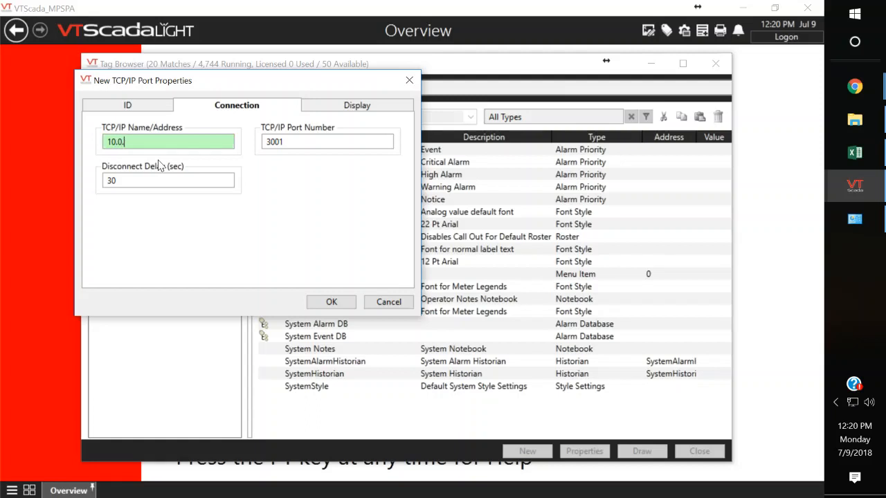
type("0.254")
key("Tab")
type("41")
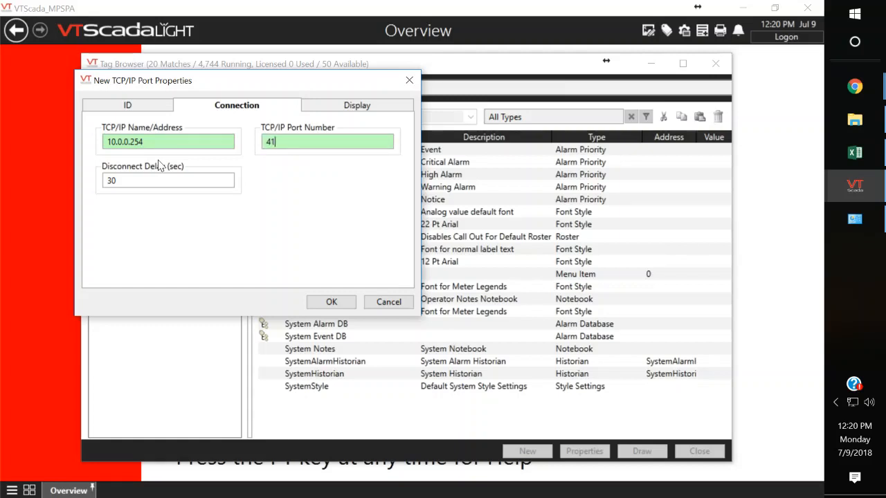
type("488")
left_click(330, 303)
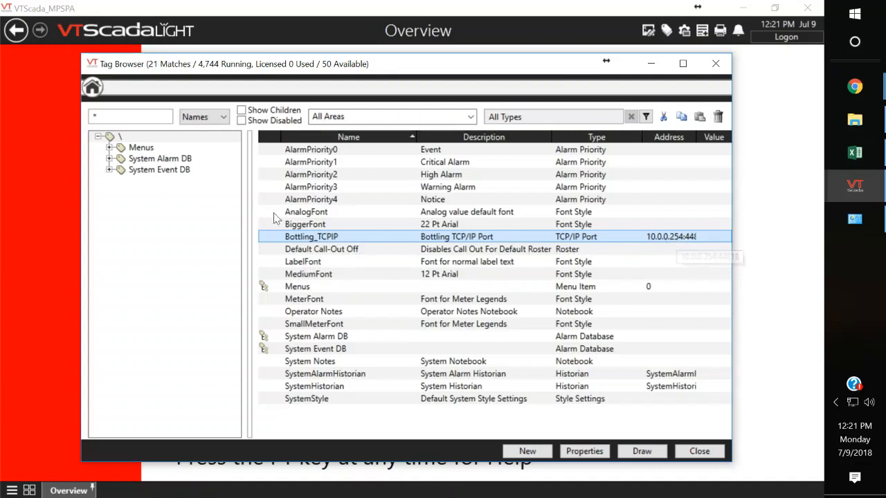
Add a CIP/ENIP Device driver as a child of the Bottling_TCPIP tag and name it Bottling_CIP.
right_click(293, 238)
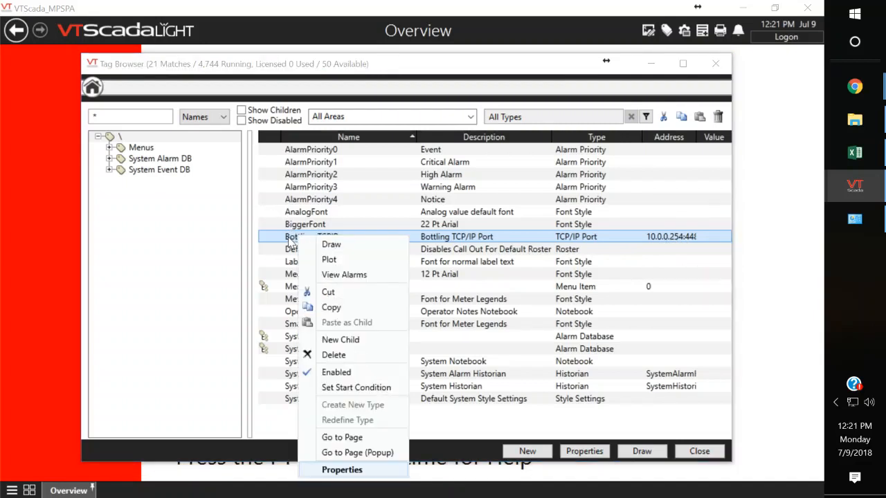
left_click(339, 340)
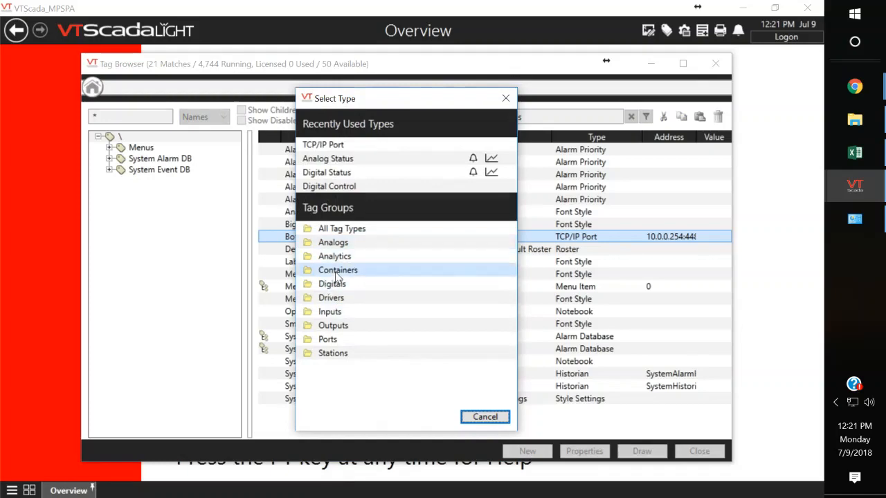
left_click(339, 299)
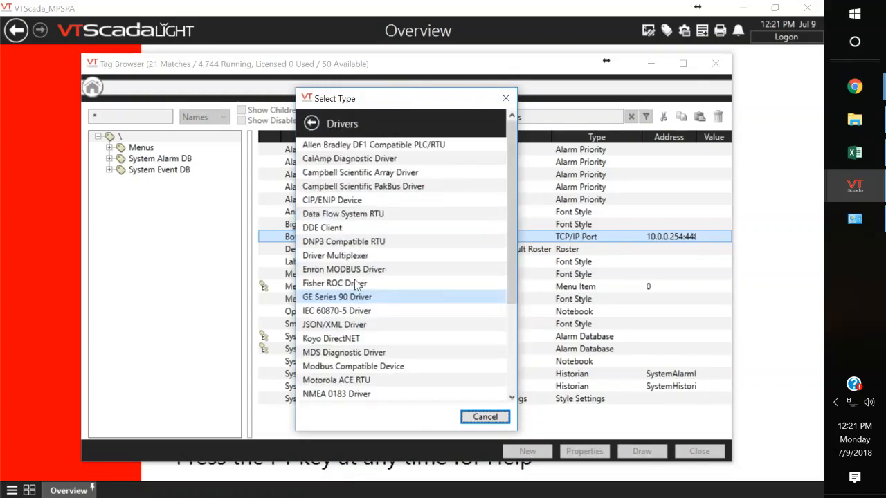
left_click(344, 203)
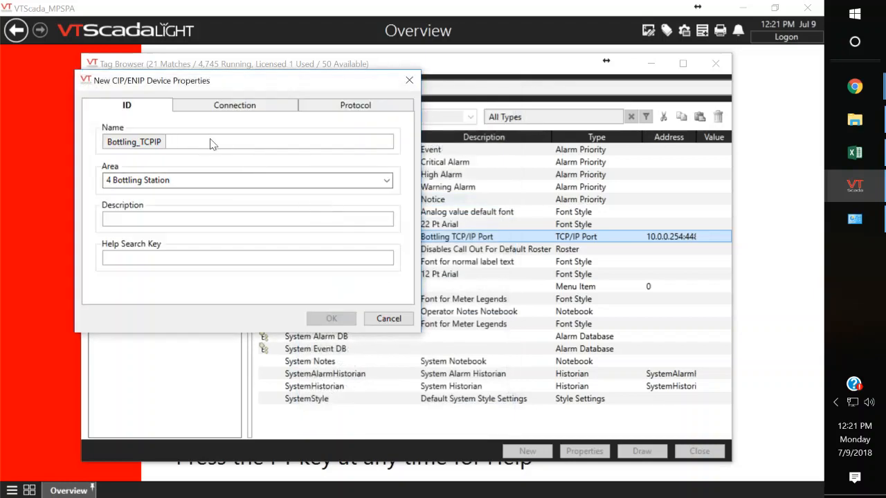
type("B")
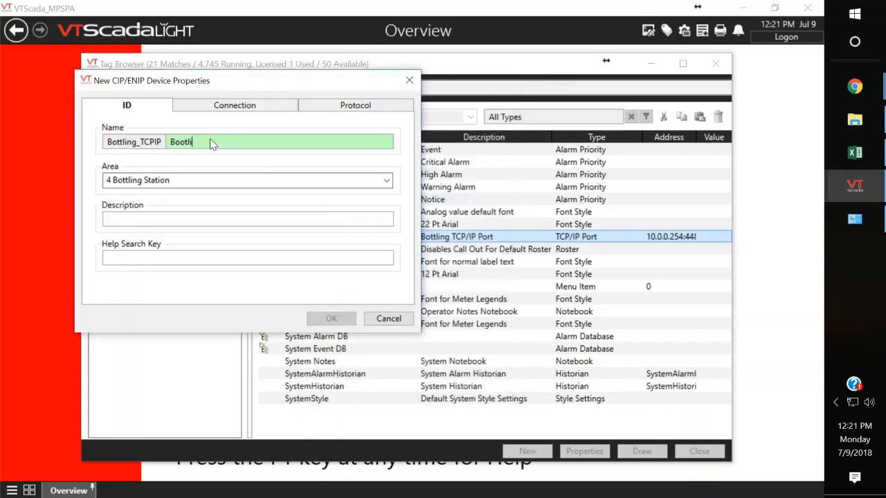
type("ottl")
Describe the driver as "Bottling CIP Driver" and check the available areas, keeping 4 Bottling Station.
mouse_move(286, 85)
left_mouse_down()
mouse_move(149, 312)
mouse_move(277, 113)
mouse_move(276, 99)
left_mouse_up()
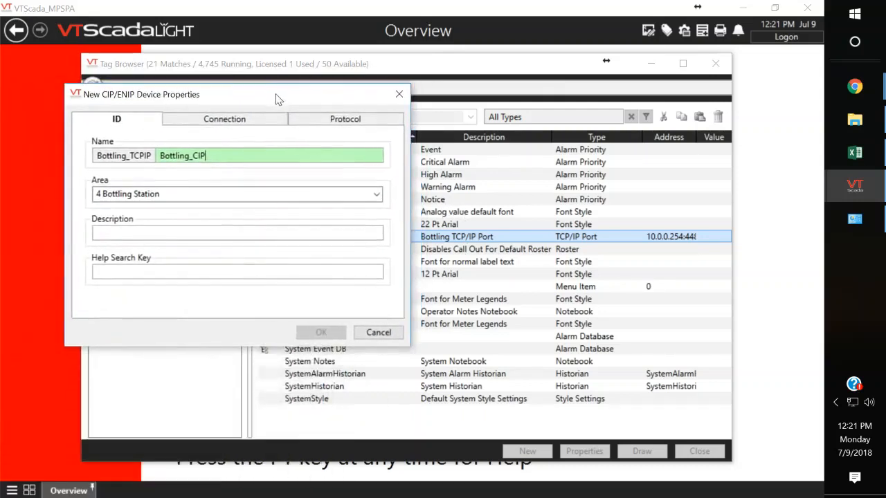
left_click(183, 239)
type("Bottling CIP Driver")
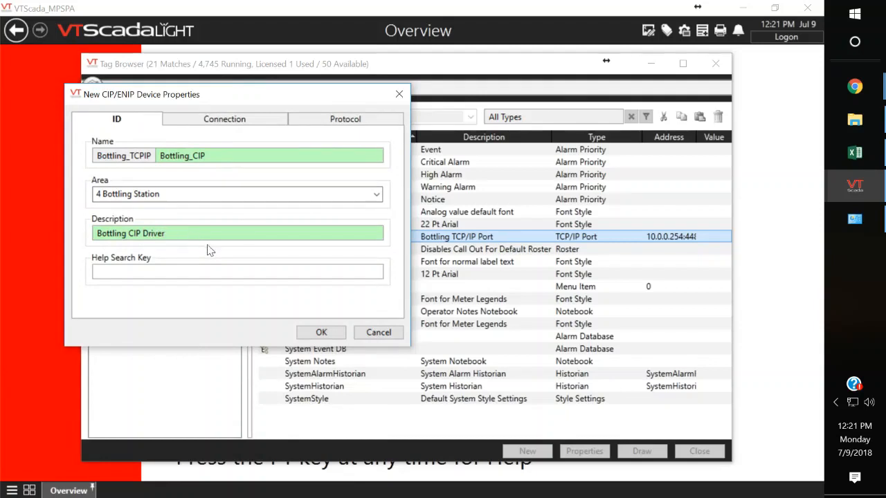
left_click(138, 197)
left_click(374, 198)
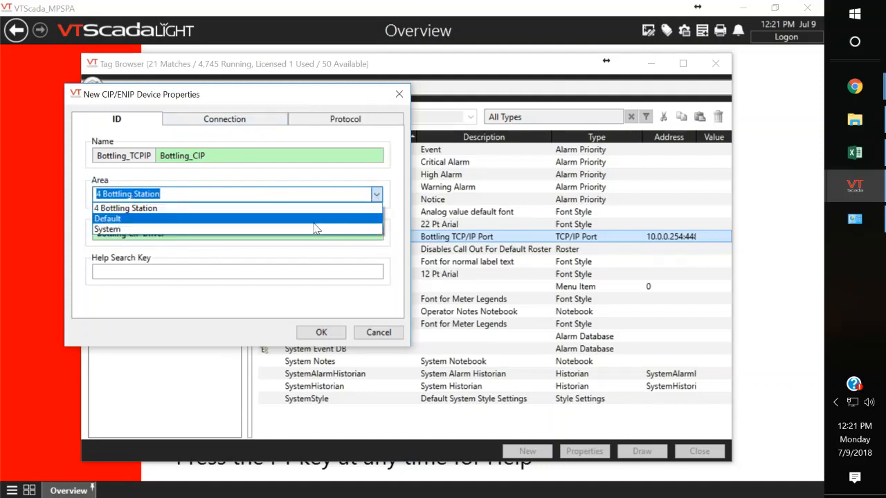
left_click(232, 184)
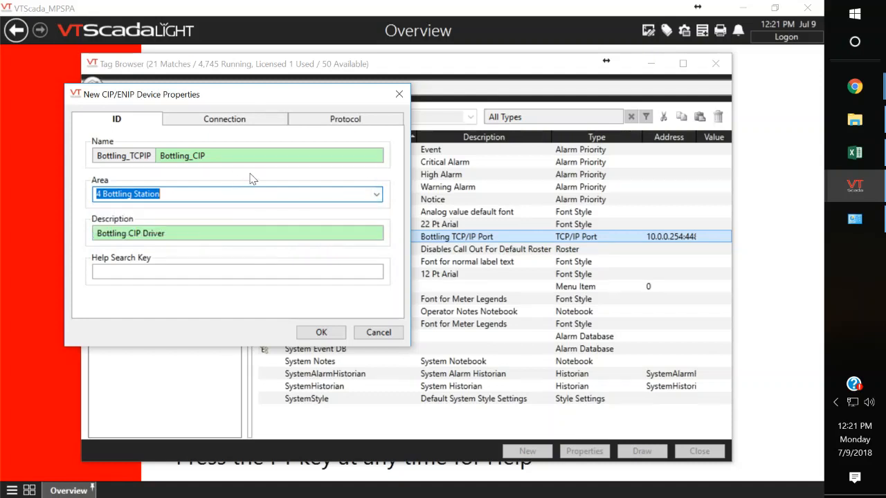
Choose the Bottling_TCPIP tag as the port in the CIP/ENIP device's connection settings.
left_click(218, 121)
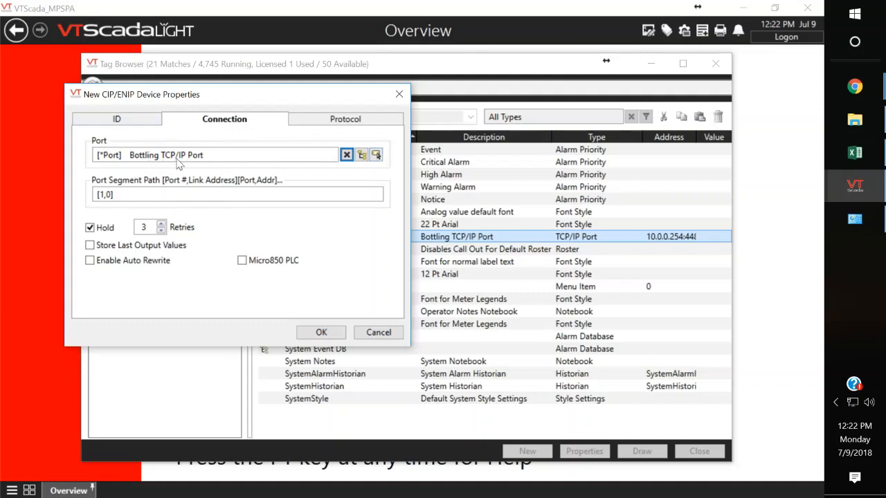
left_click(376, 155)
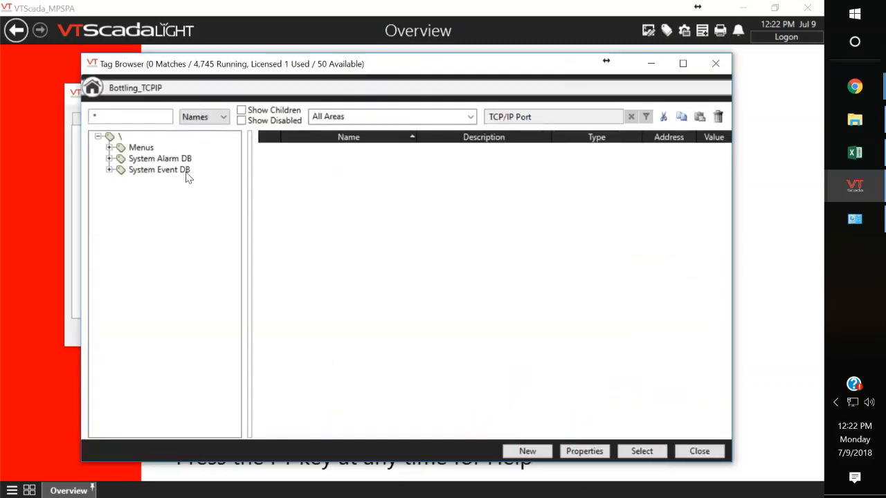
left_click(136, 138)
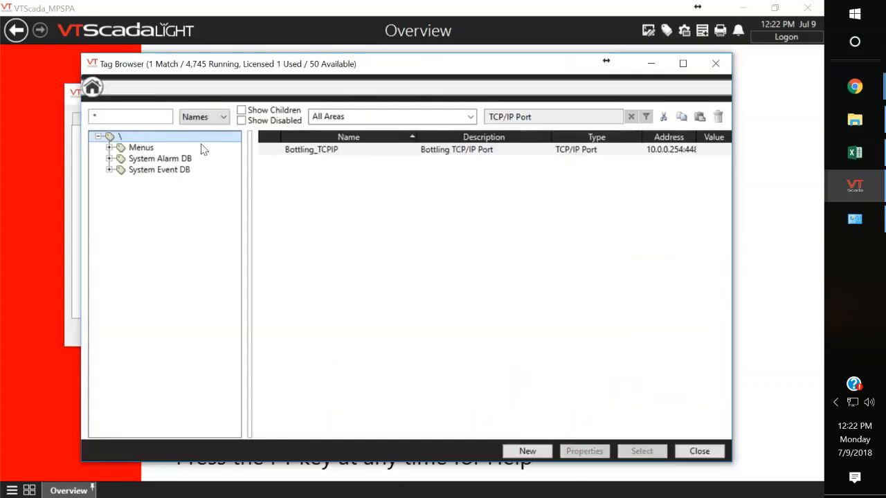
left_click(310, 152)
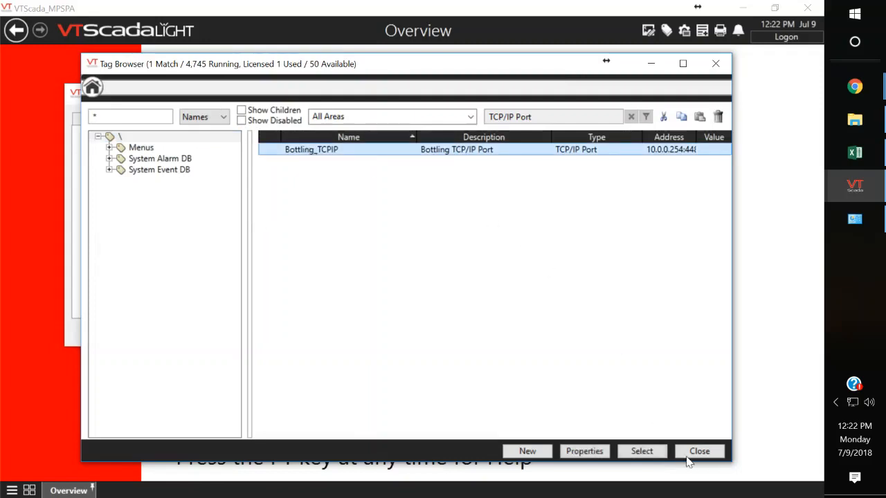
left_click(642, 451)
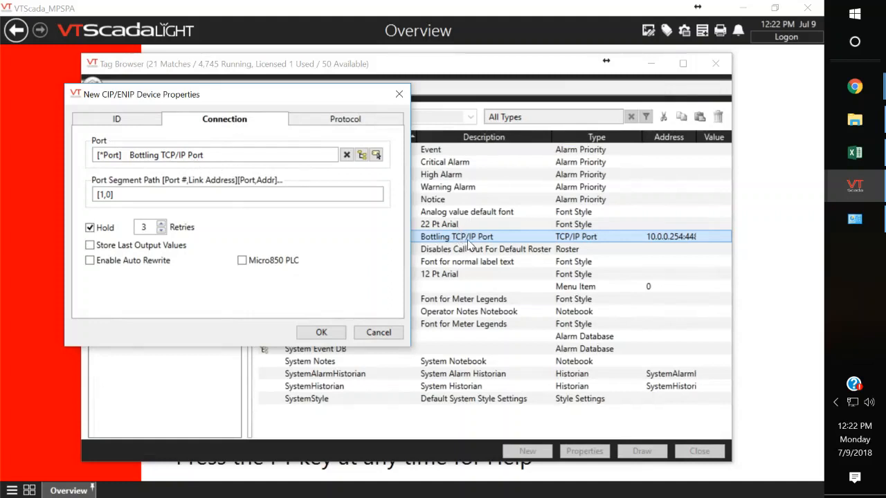
left_click_drag(348, 99, 207, 120)
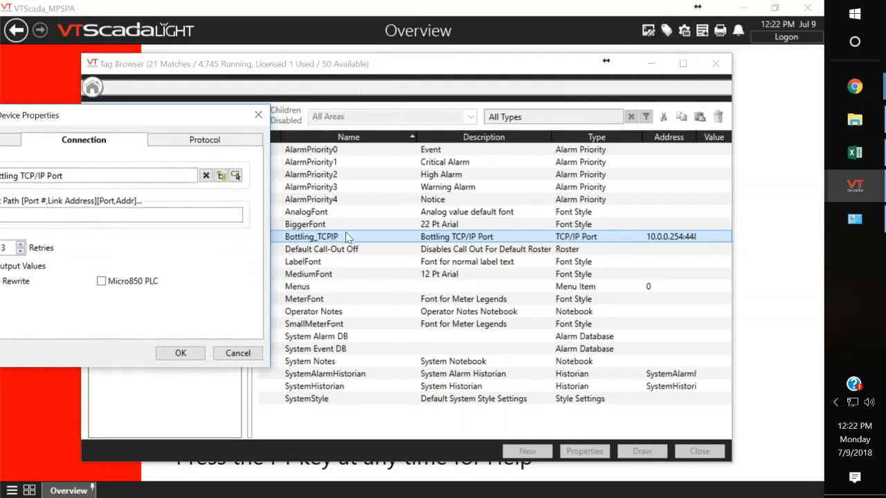
left_click_drag(187, 119, 310, 66)
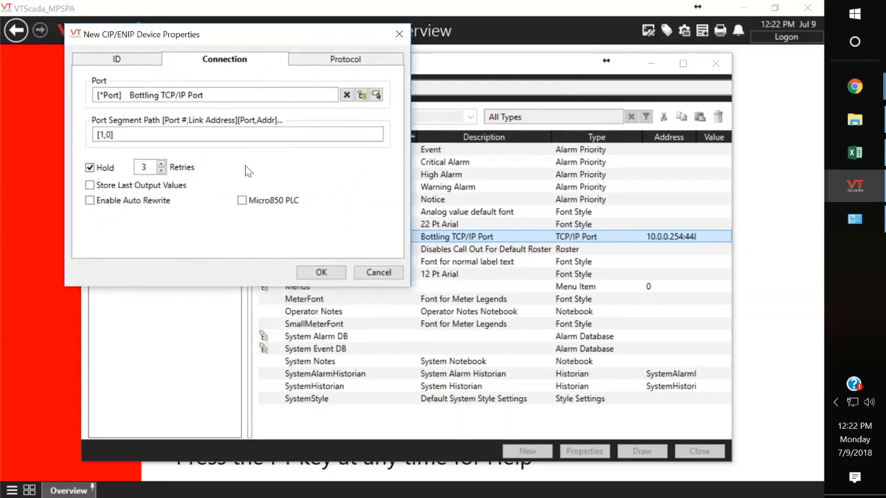
Mark the CIP/ENIP device as a Micro850 PLC and save the driver tag.
left_click(243, 201)
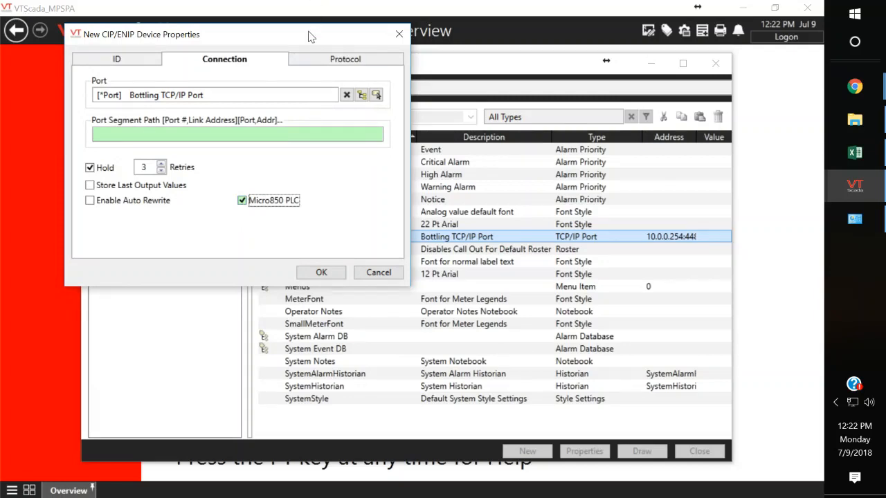
left_click_drag(308, 32, 327, 86)
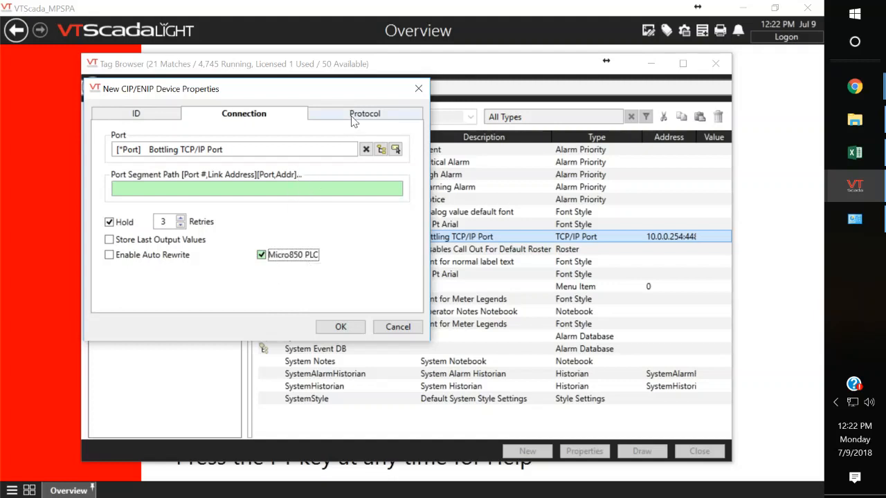
left_click(338, 328)
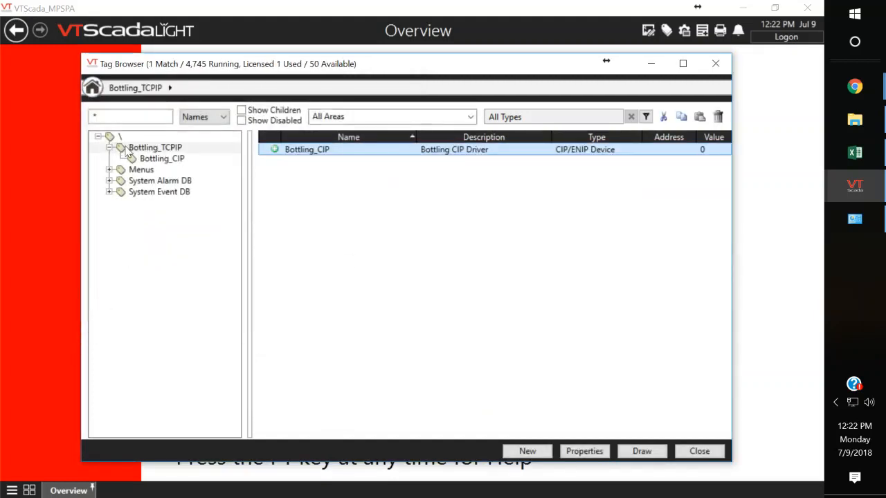
Start a new child tag under the Bottling_CIP driver.
left_click(159, 159)
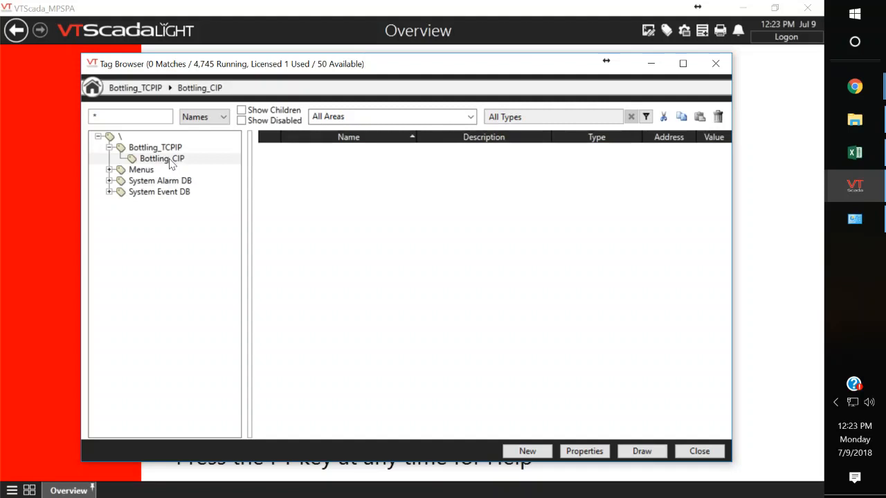
right_click(171, 164)
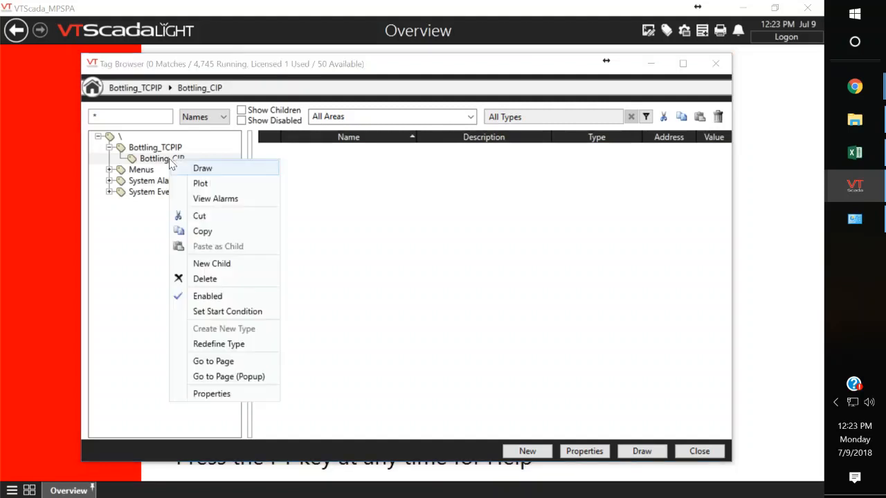
left_click(216, 265)
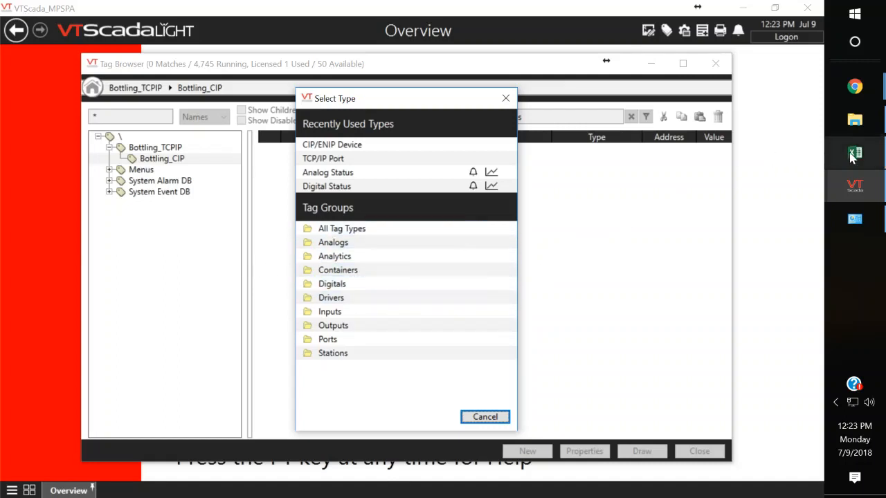
Switch to the Bottling_Variables workbook in Excel and examine the PLC variable list on Sheet1.
mouse_move(854, 155)
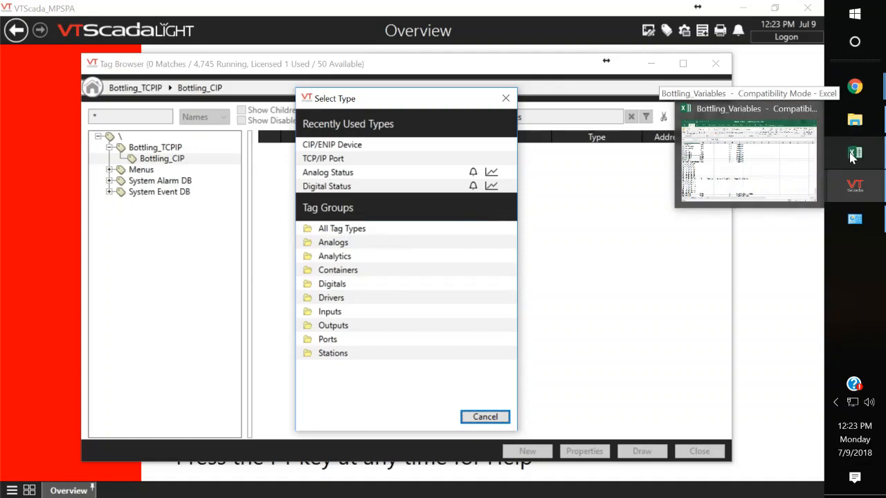
left_click(853, 155)
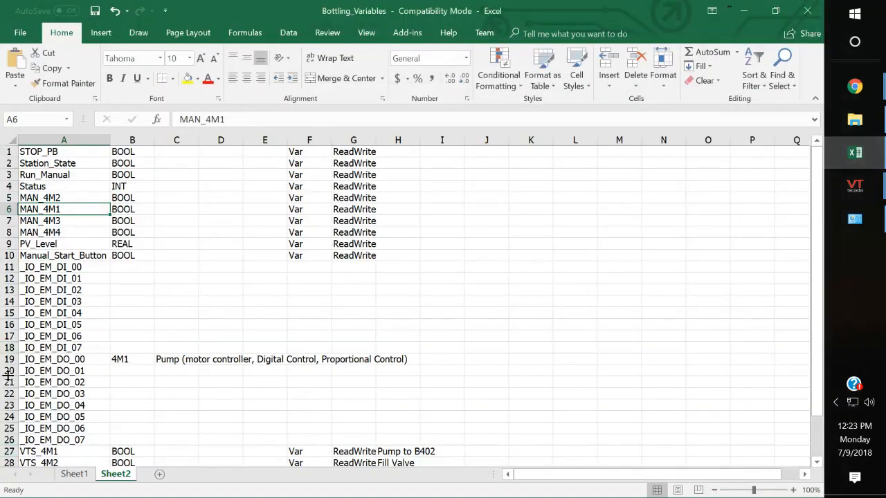
left_click(115, 395)
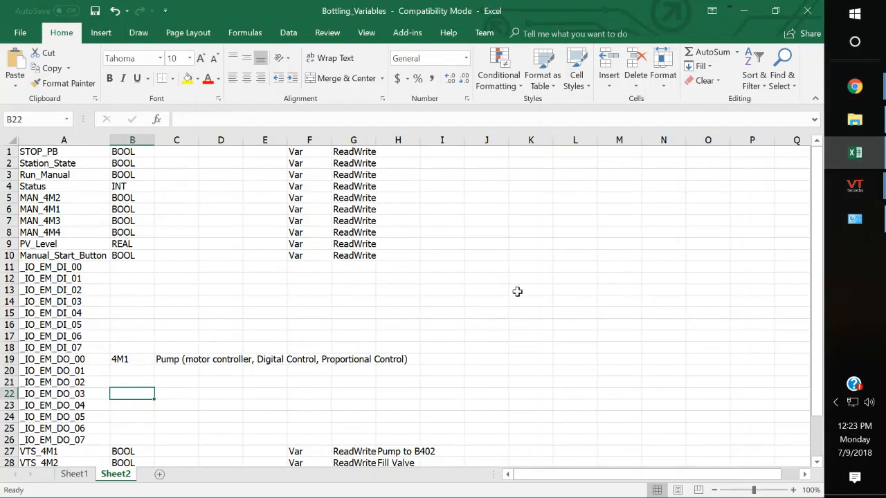
scroll(517, 292, "down", 8)
scroll(516, 293, "up", 8)
left_click(74, 475)
scroll(105, 396, "up", 20)
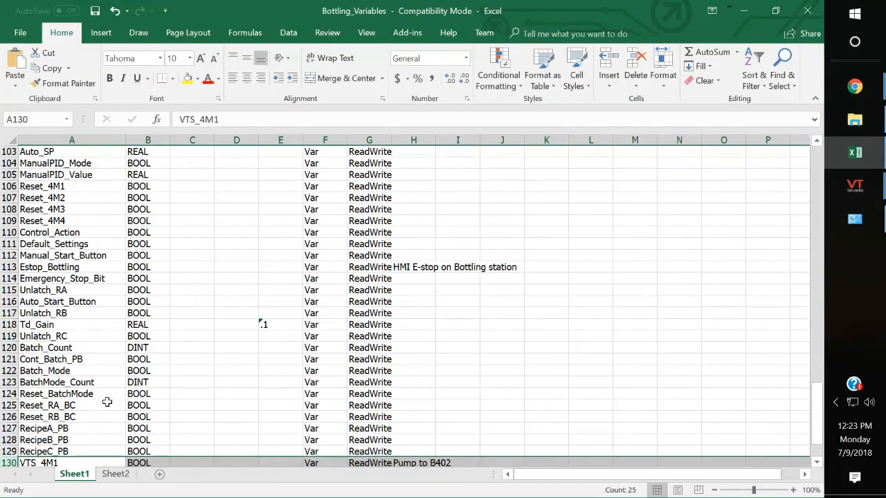
scroll(102, 371, "up", 7)
scroll(105, 376, "down", 20)
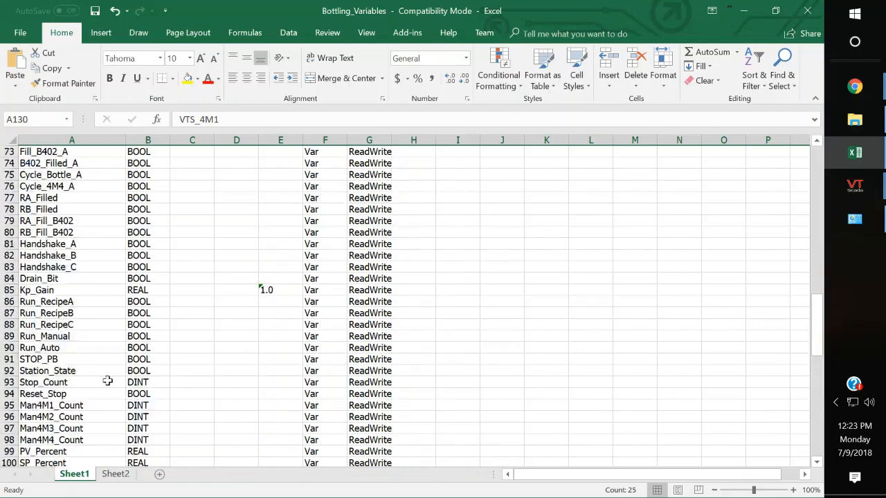
scroll(108, 380, "down", 5)
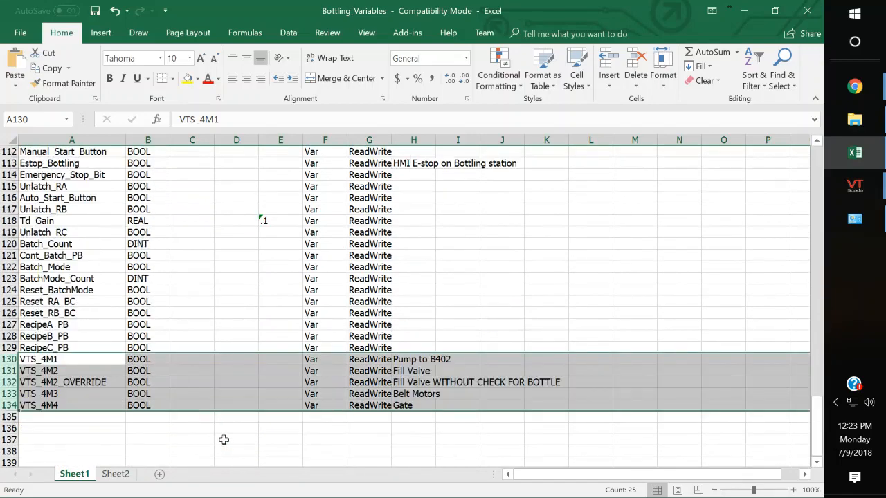
scroll(224, 438, "up", 12)
scroll(225, 437, "up", 20)
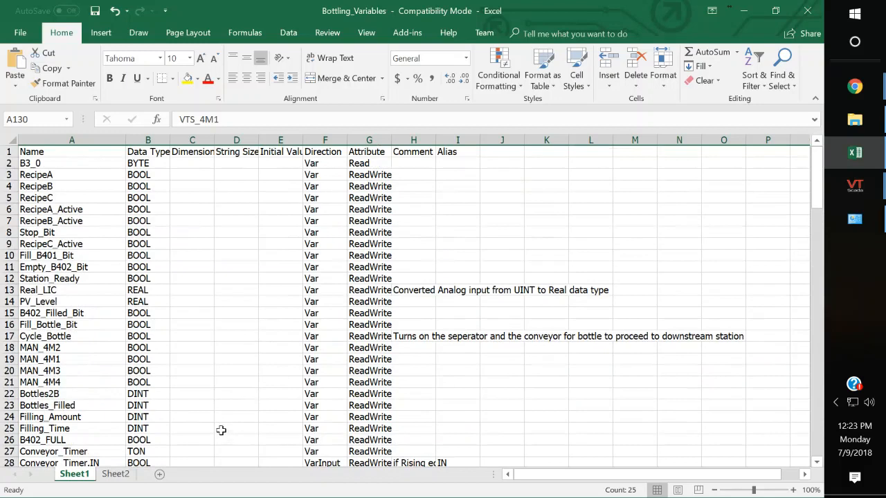
Review the variable list on Sheet2 and copy the Run_Manual variable name.
left_click(119, 476)
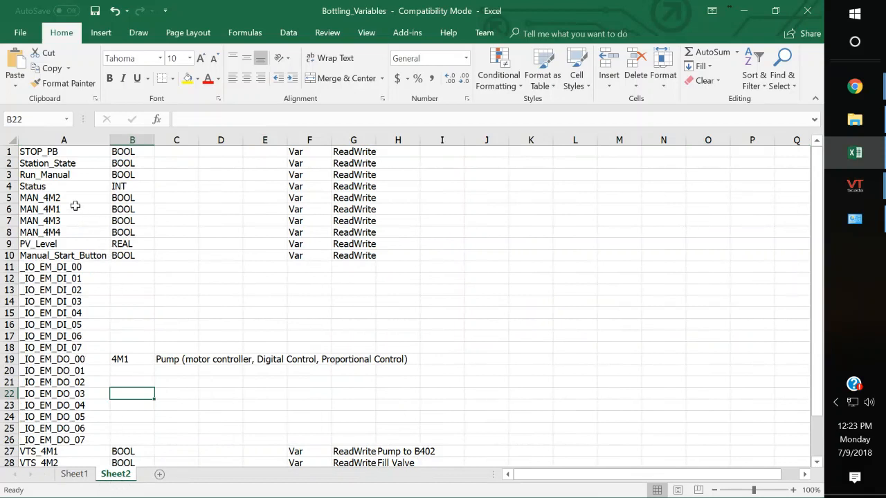
scroll(38, 446, "down", 2)
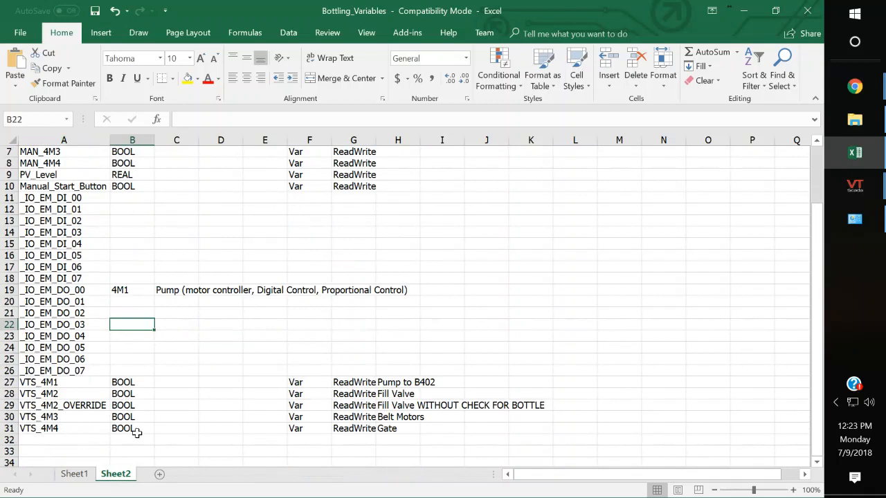
scroll(130, 433, "up", 2)
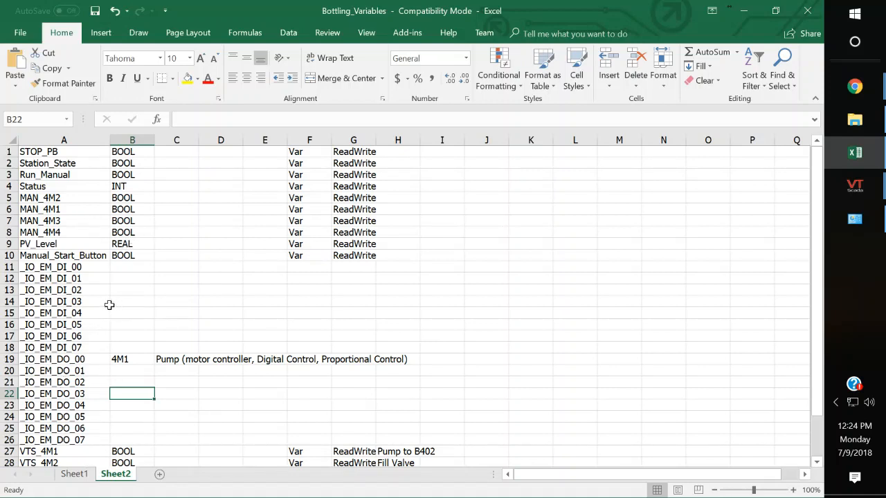
scroll(158, 353, "down", 2)
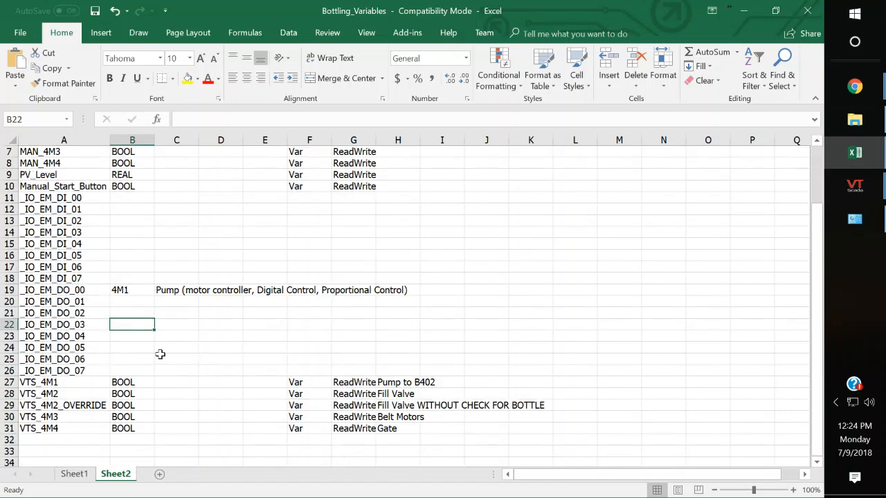
scroll(160, 354, "up", 2)
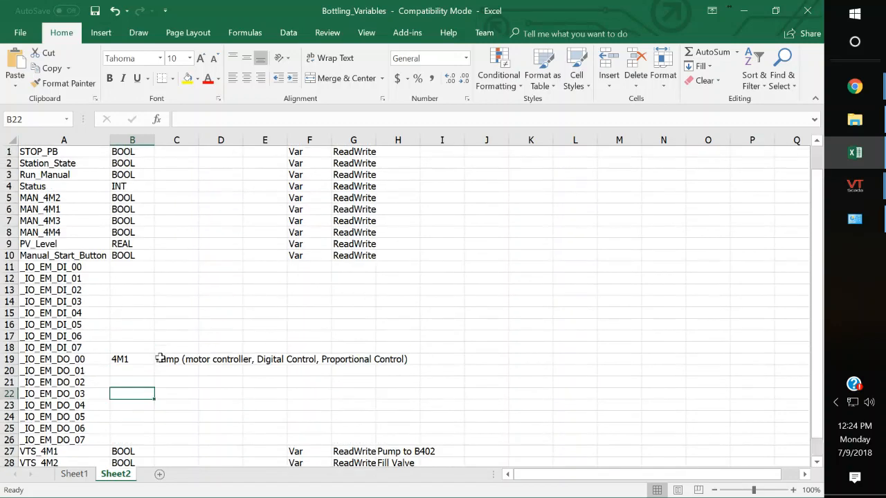
left_click(48, 174)
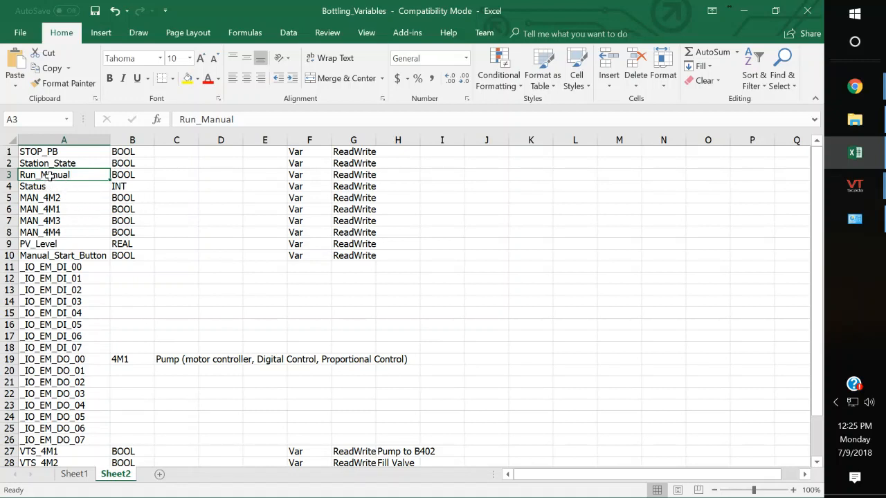
key("ctrl+c")
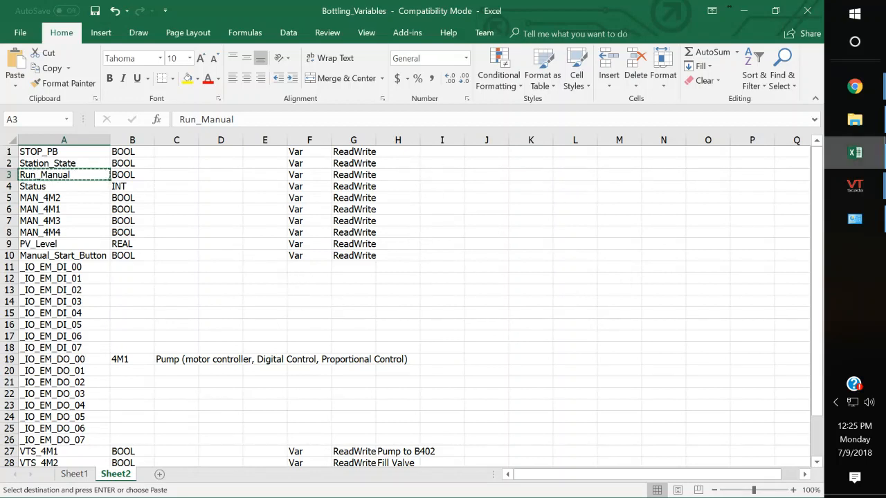
Switch back to the VTScada_MPSPA application and choose Digital Status from the Digitals group as the new tag's type.
mouse_move(862, 191)
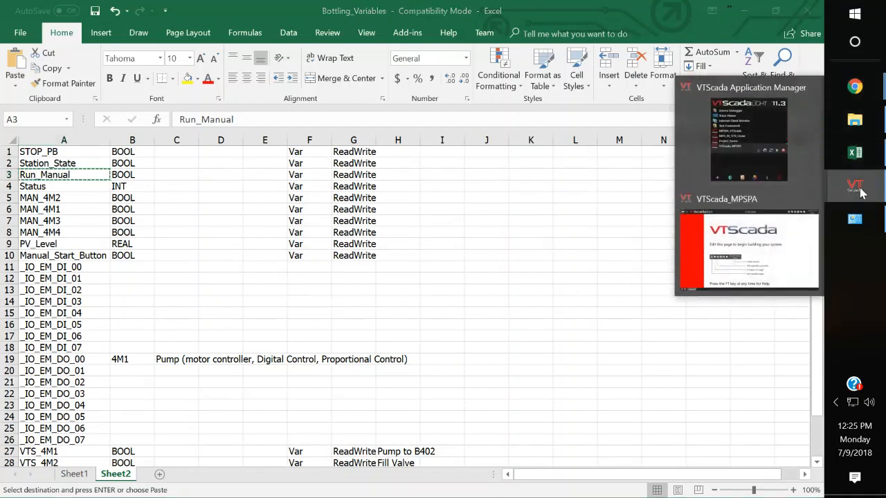
left_click(805, 225)
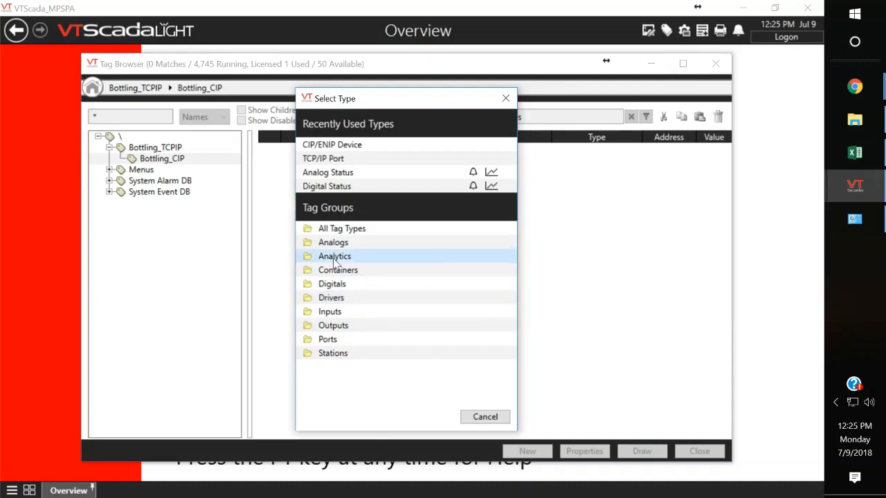
left_click(341, 286)
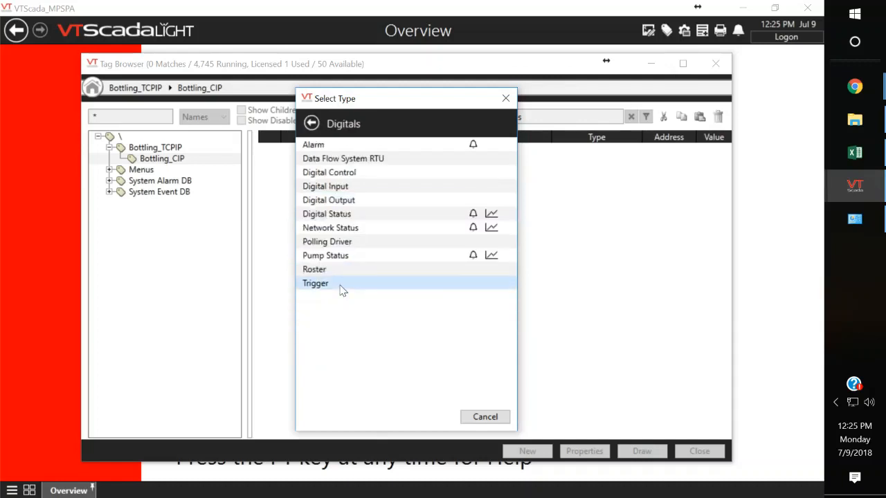
left_click(351, 218)
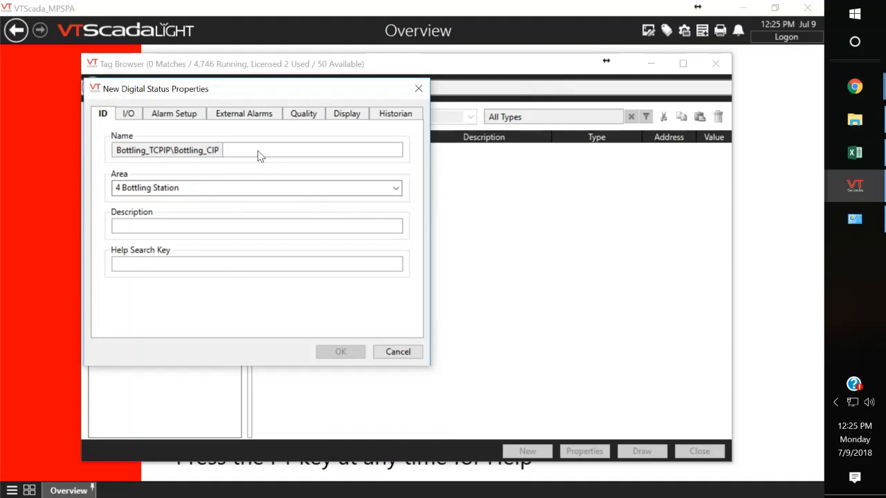
Name the new Digital Status tag 4_Manual_Mode.
type("Manual")
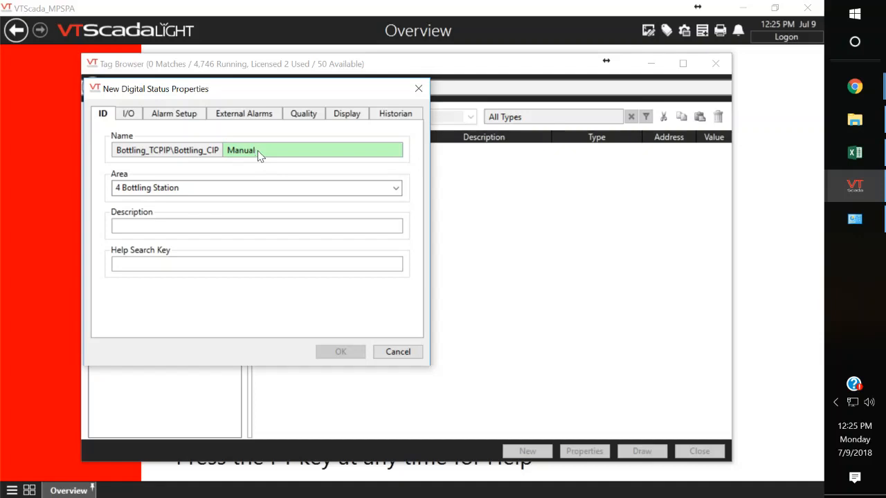
key("BackSpace")
key("BackSpace")
key("BackSpace")
key("BackSpace")
key("BackSpace")
key("BackSpace")
type("S")
type("_")
type("Manau")
type("l")
type("_Mode")
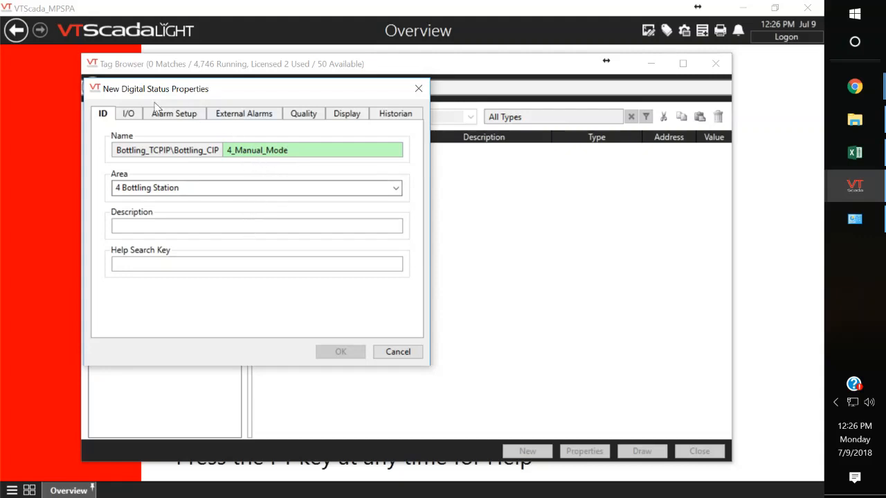
Set the tag's Bit 0 address to the copied variable name Run_Manual and save the tag.
left_click(133, 116)
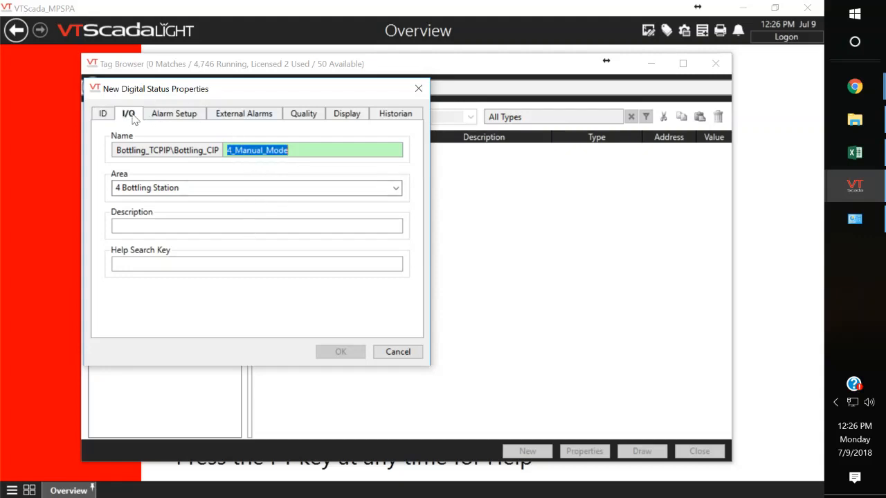
left_click(102, 115)
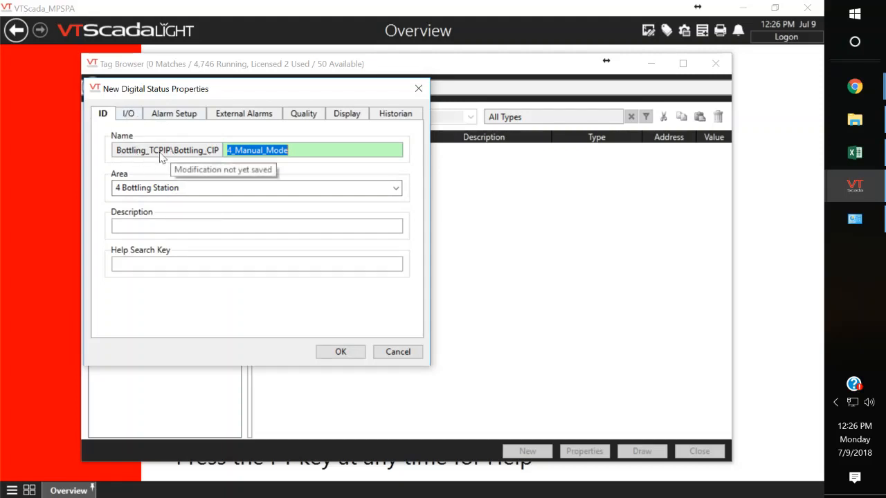
left_click(130, 115)
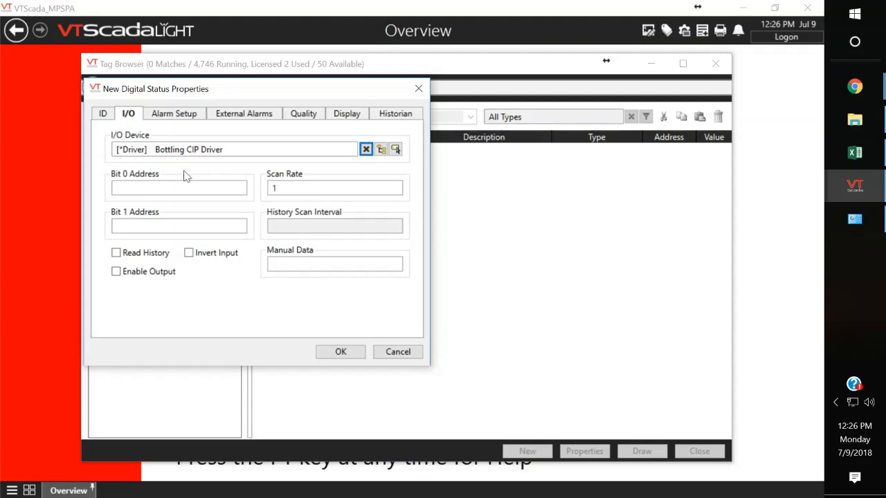
left_click(185, 192)
key("ctrl+v")
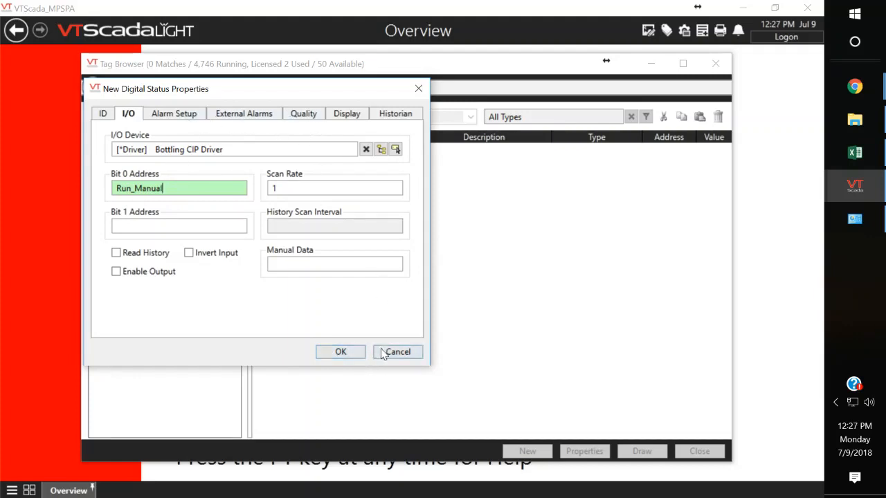
left_click(344, 354)
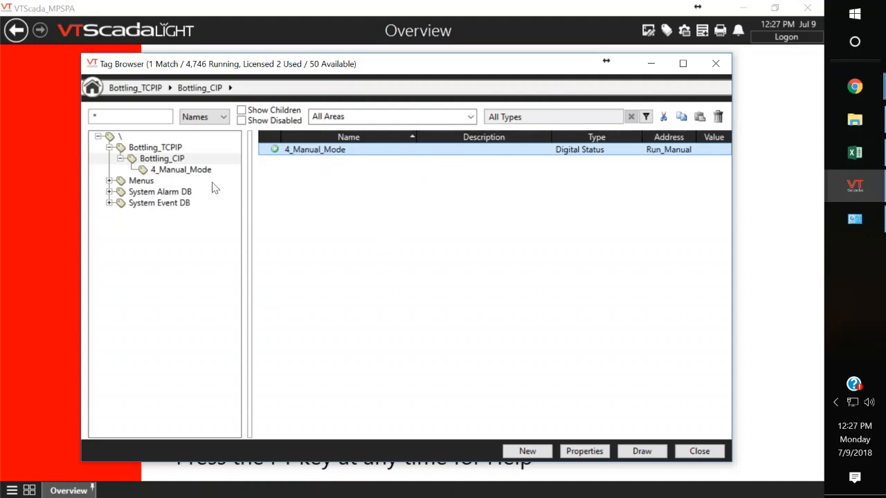
Create a Digital Control tag from the Digitals group under Bottling_CIP and name it 4_Stop_Button.
left_click(173, 160)
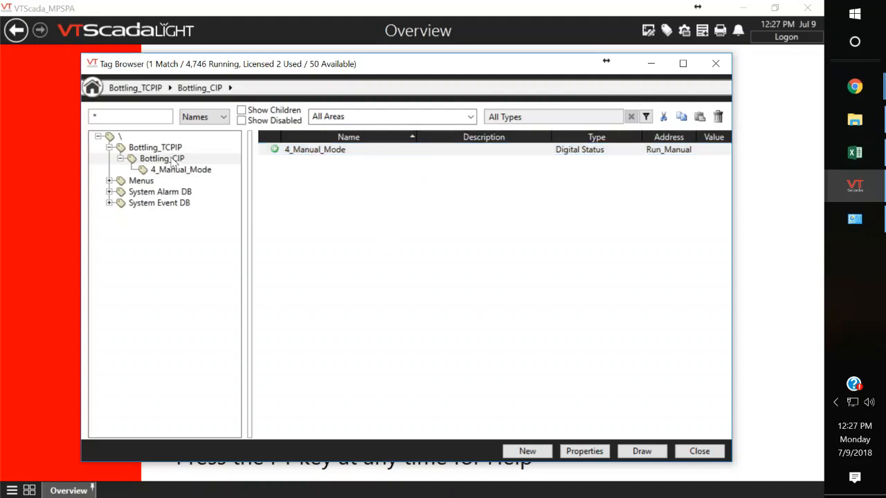
right_click(176, 161)
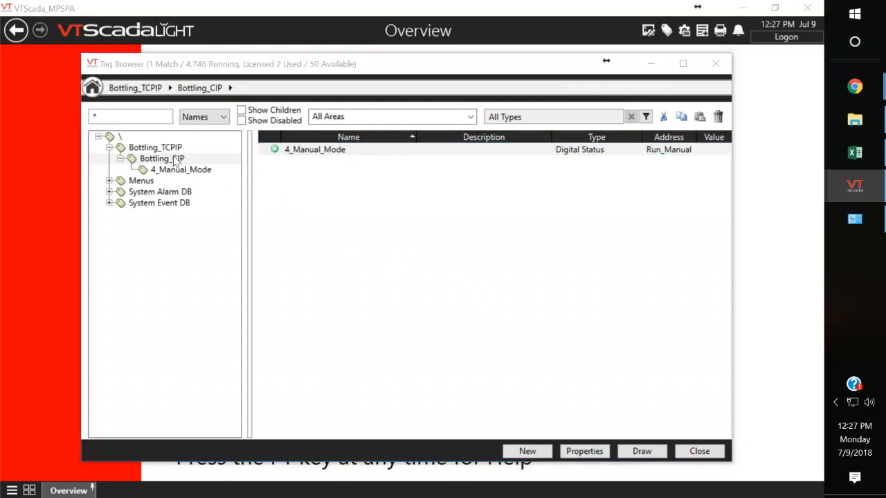
left_click(363, 214)
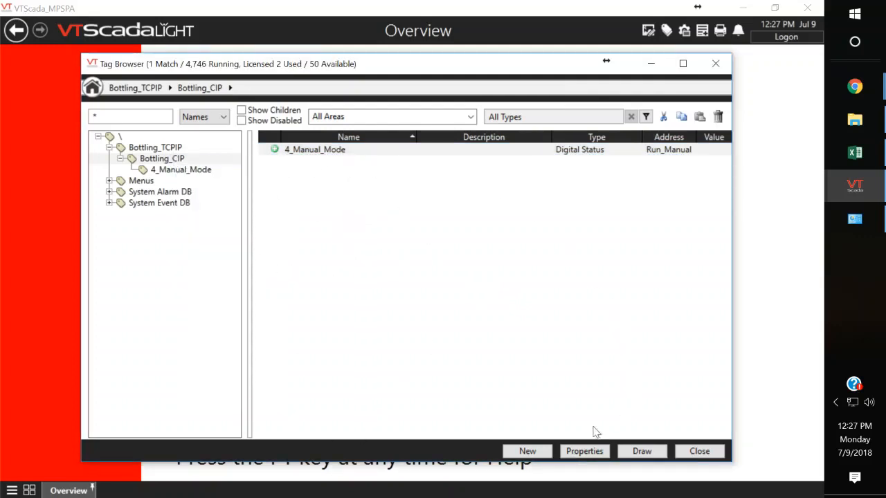
left_click(530, 453)
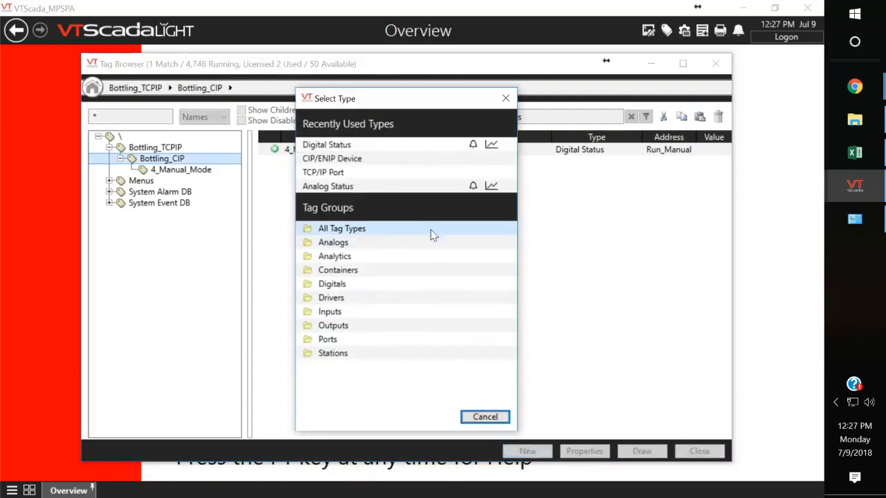
left_click(369, 285)
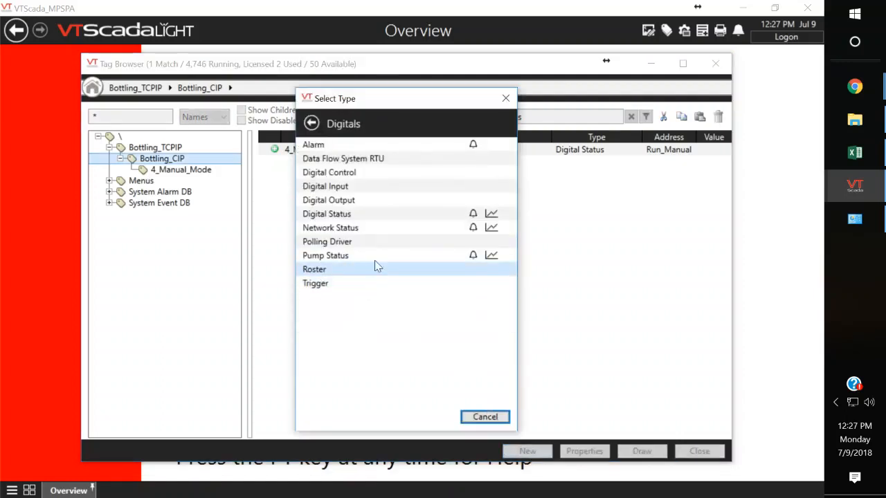
left_click(370, 178)
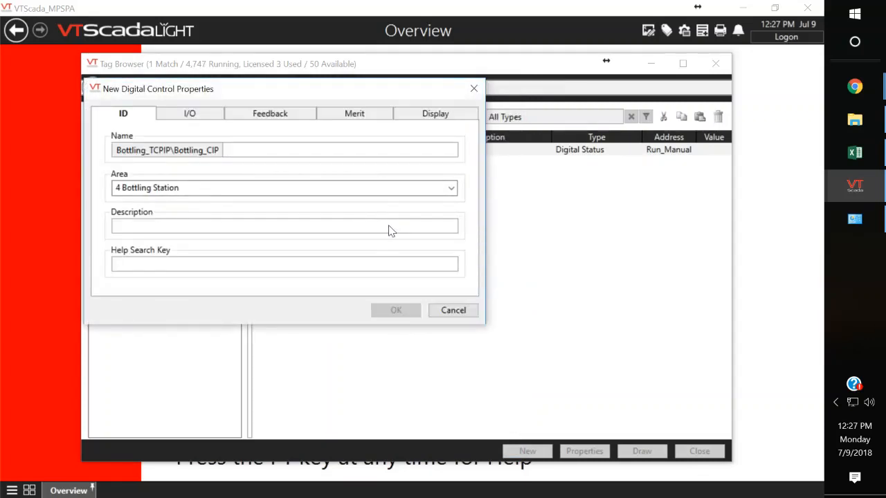
type("4_St")
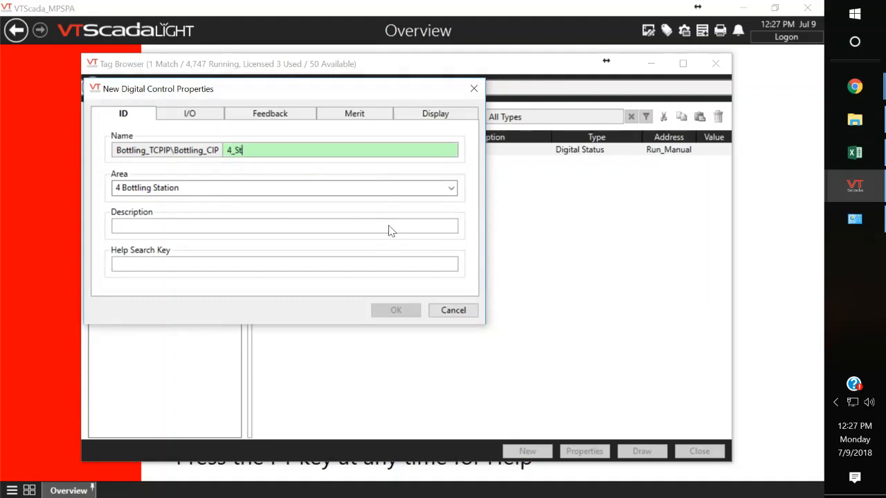
type("op_Button")
Open the new tag's I/O address for editing, then switch to the Bottling_Variables workbook in Excel and copy the STOP_PB variable name.
left_click(194, 114)
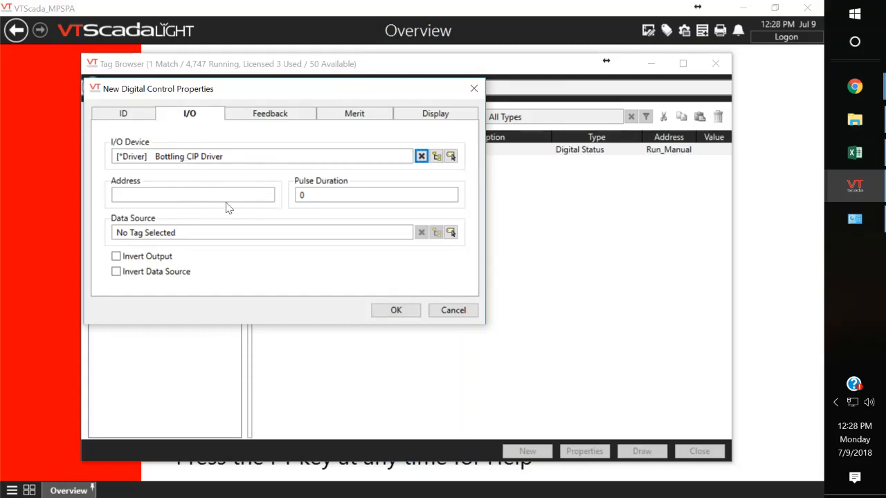
left_click(144, 197)
left_click(870, 156)
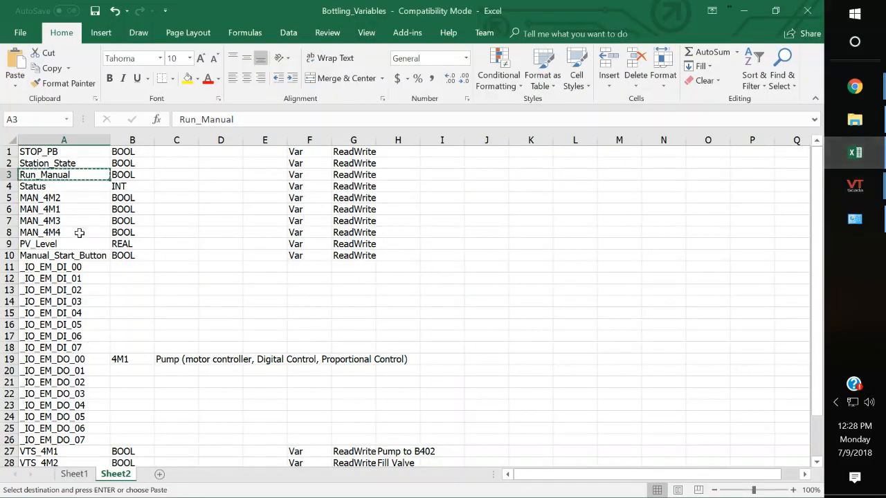
left_click(48, 151)
key("ctrl+c")
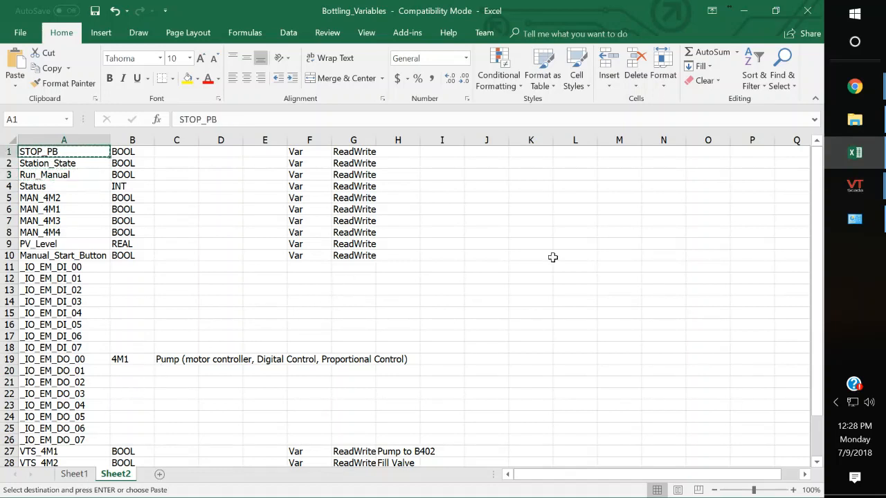
Switch back to the VTScada_MPSPA application, set the tag's I/O address to STOP_PB|BOOL and save the tag.
mouse_move(855, 185)
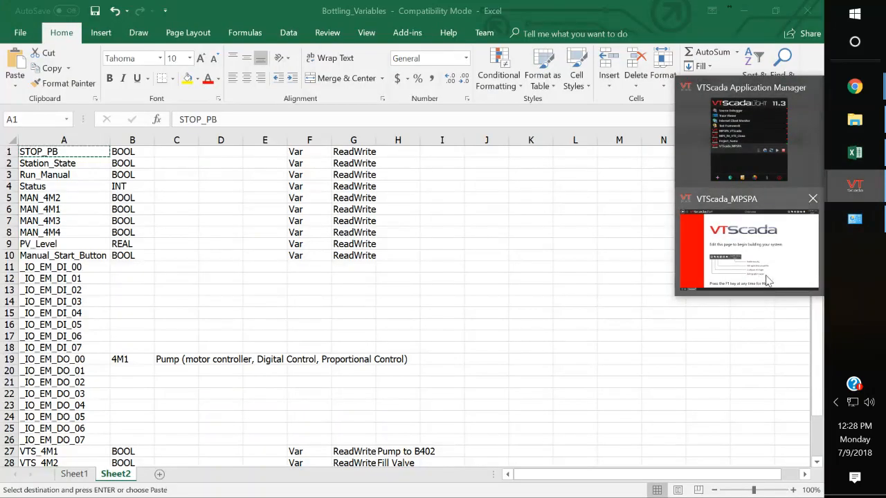
left_click(769, 281)
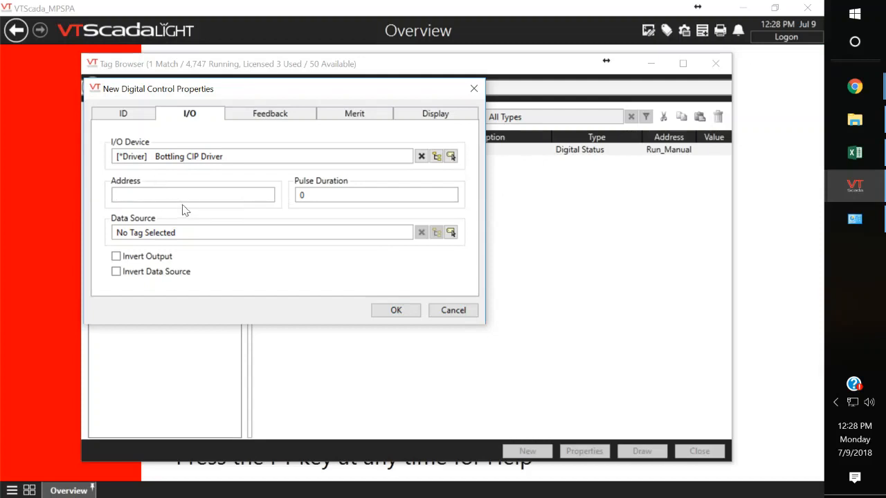
type("STOP_PB|BOOL")
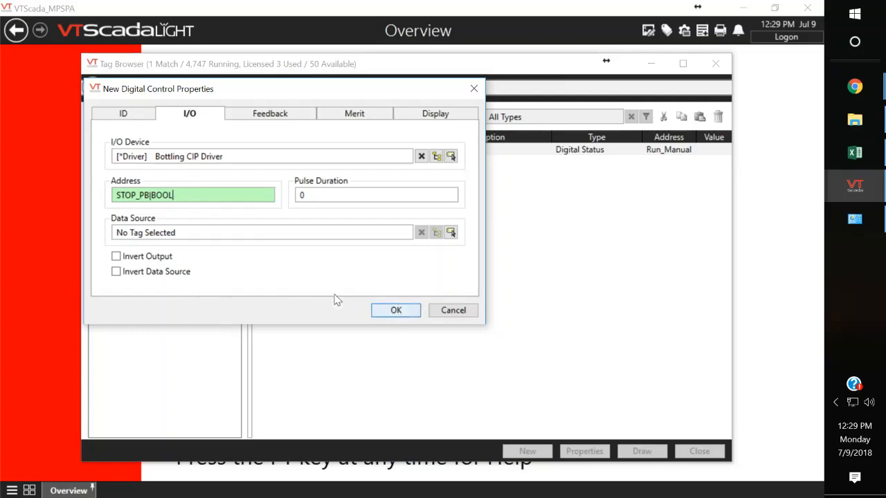
left_click(403, 312)
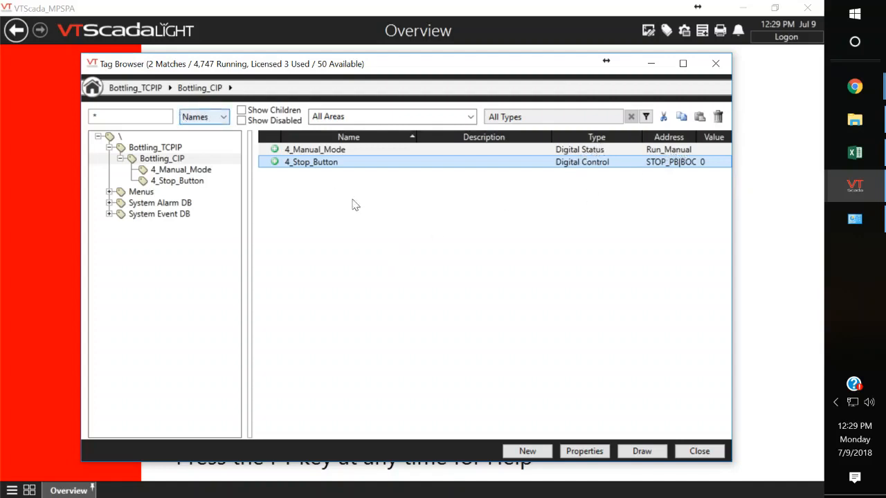
Create another Digital Control tag from the Digitals group under Bottling_CIP and name it 4_Manual_Start_Button.
left_click(528, 452)
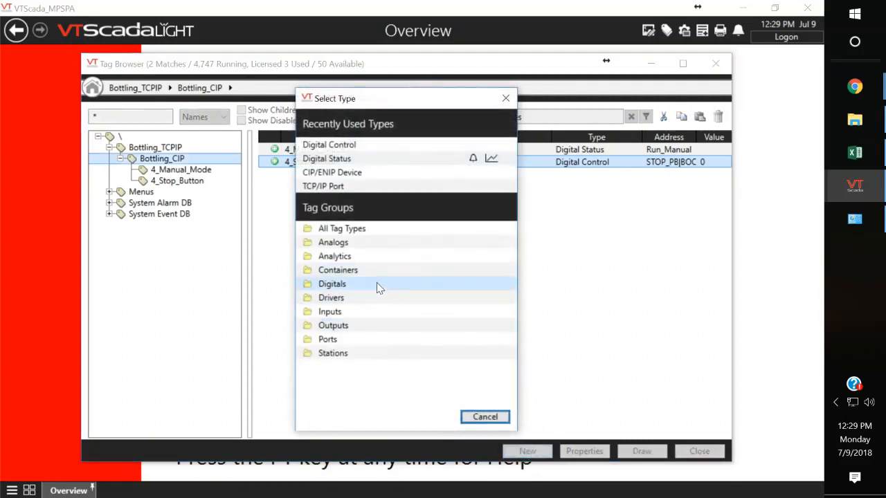
left_click(376, 285)
left_click(365, 174)
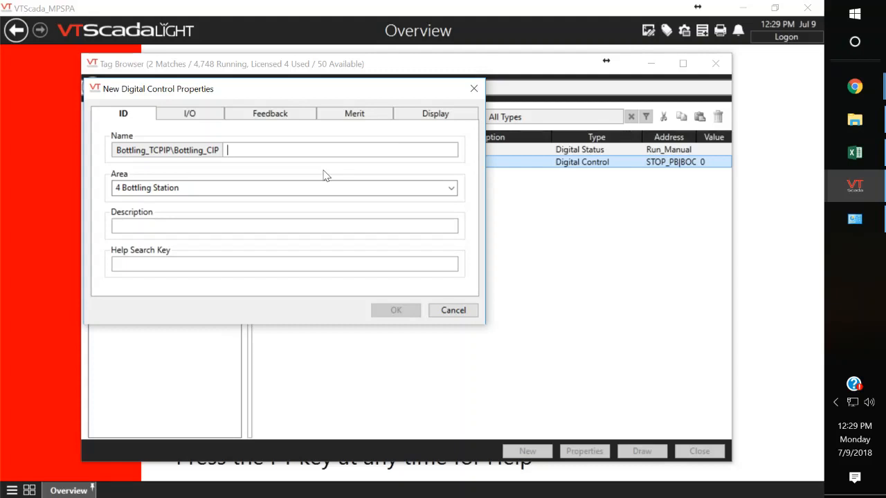
type("4")
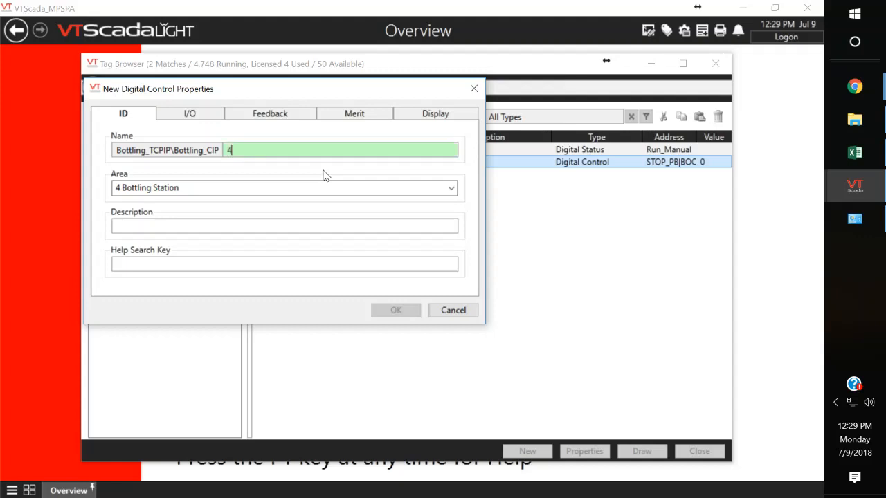
type("_Manual_Start_Bu")
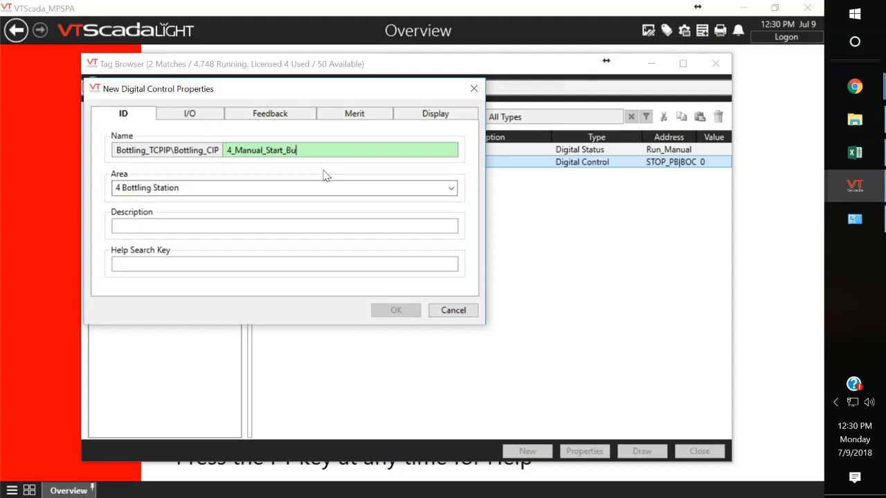
type("tton")
Remove STOP_PB from the new tag's prefilled I/O address, keeping only the |BOOL suffix.
left_click(211, 118)
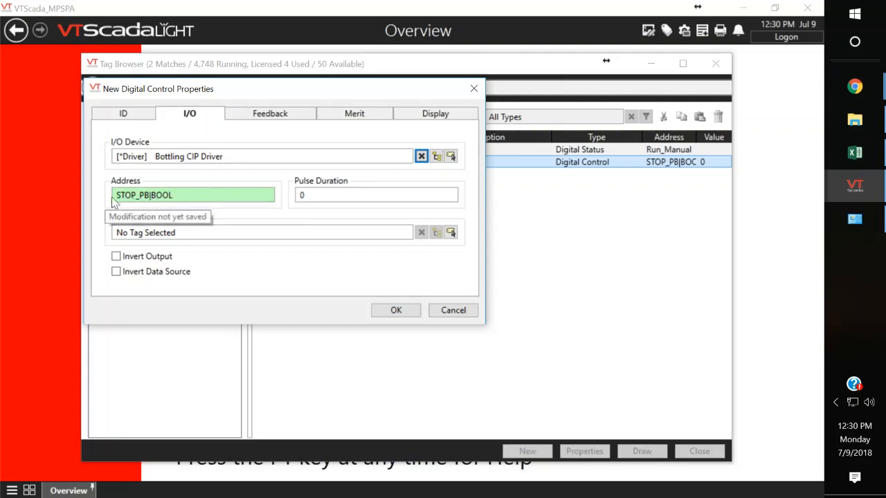
left_click(178, 197)
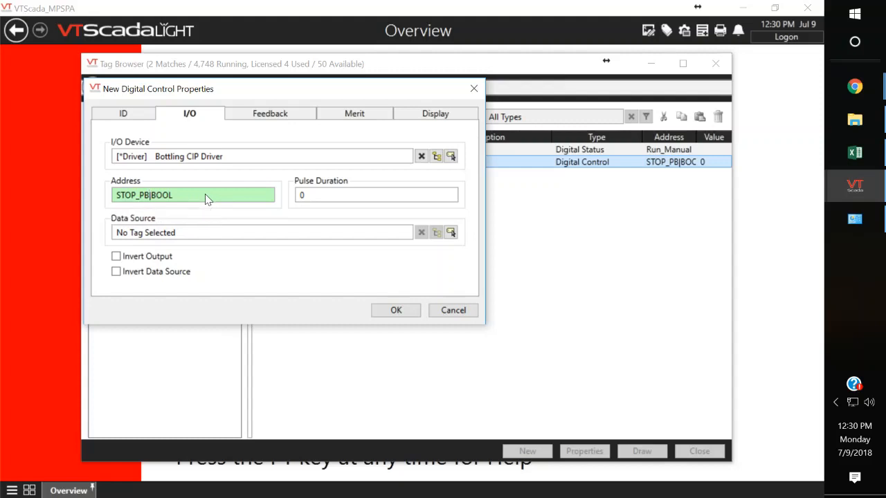
key("BackSpace")
key("BackSpace")
key("BackSpace")
key("BackSpace")
key("BackSpace")
key("BackSpace")
key("BackSpace")
Switch to the Bottling_Variables workbook in Excel and copy the Manual_Start_Button variable name.
left_click(857, 153)
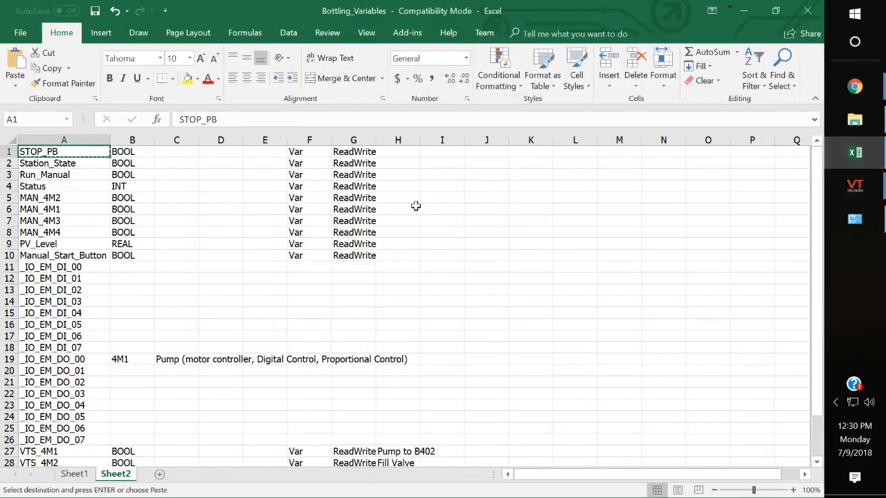
left_click(56, 257)
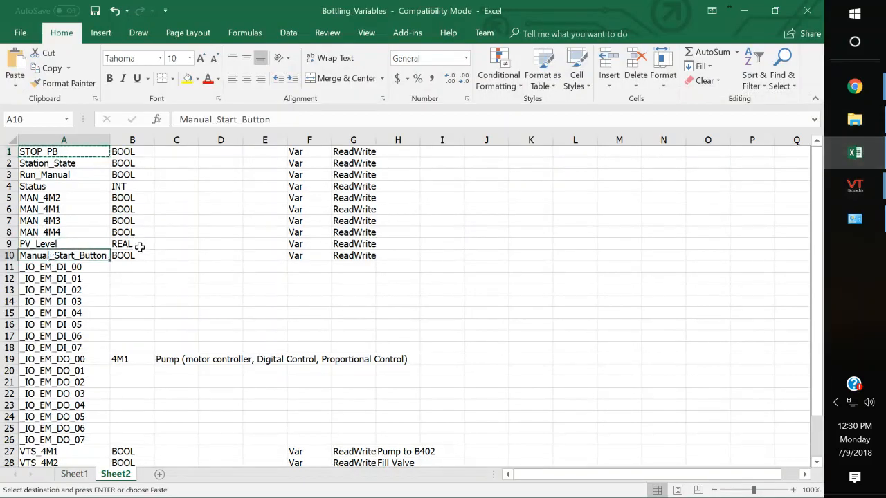
key("ctrl+c")
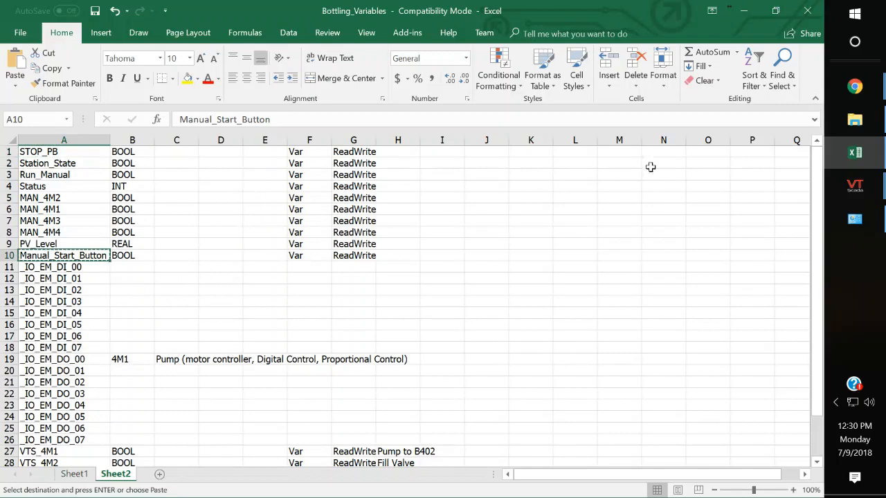
Return to the VTScada_MPSPA application, complete the tag's address as Manual_Start_Button|BOOL and save the tag.
mouse_move(848, 188)
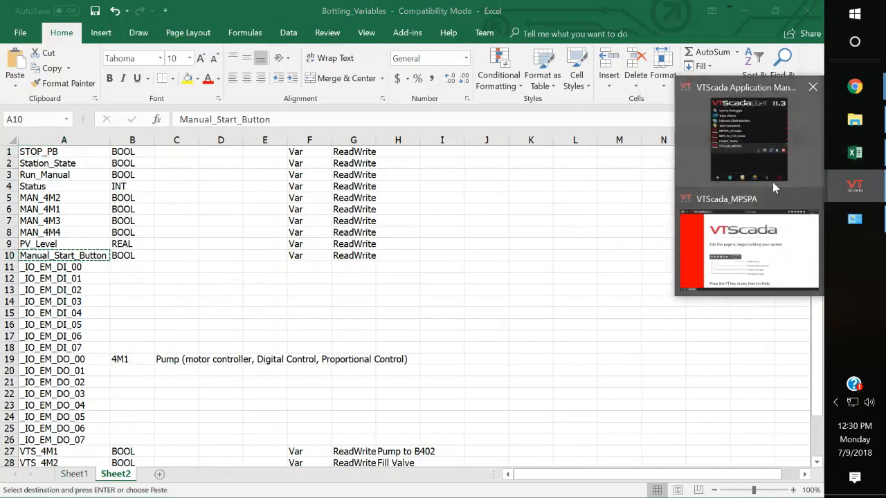
left_click(777, 237)
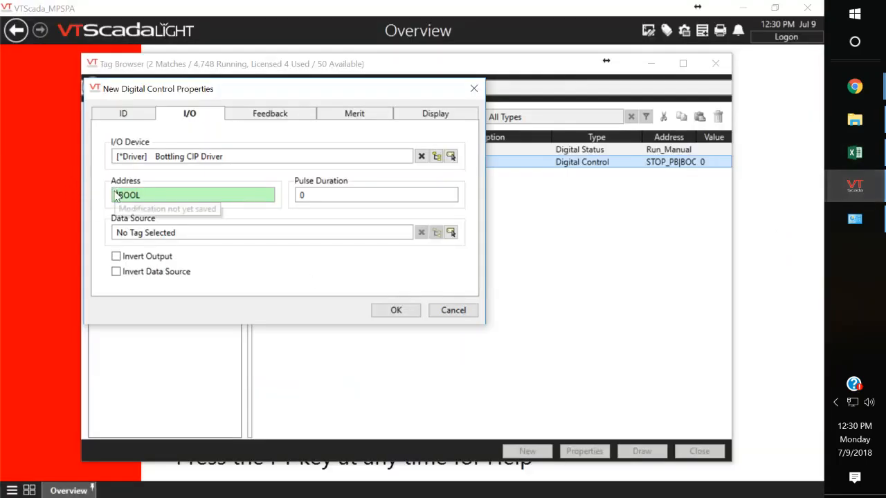
key("ctrl+v")
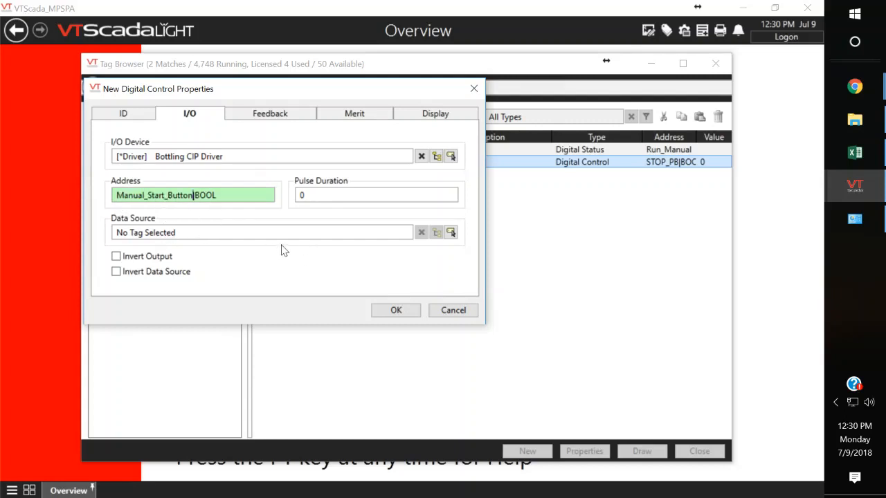
left_click(395, 310)
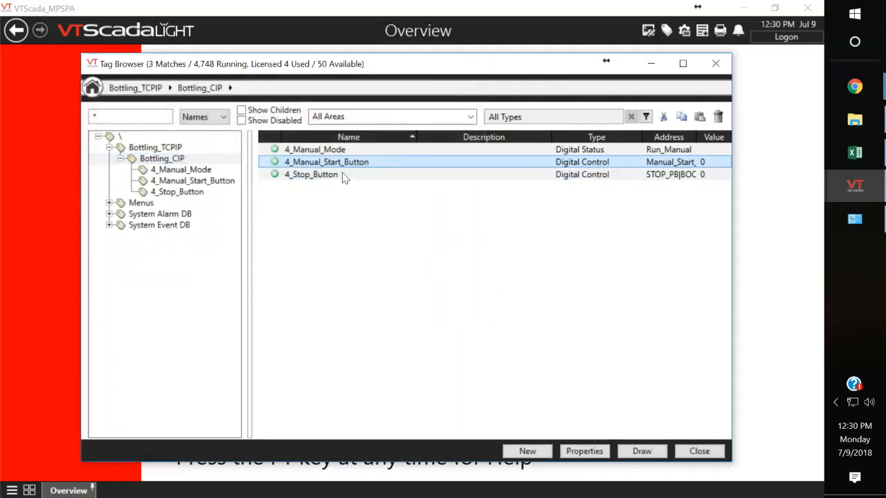